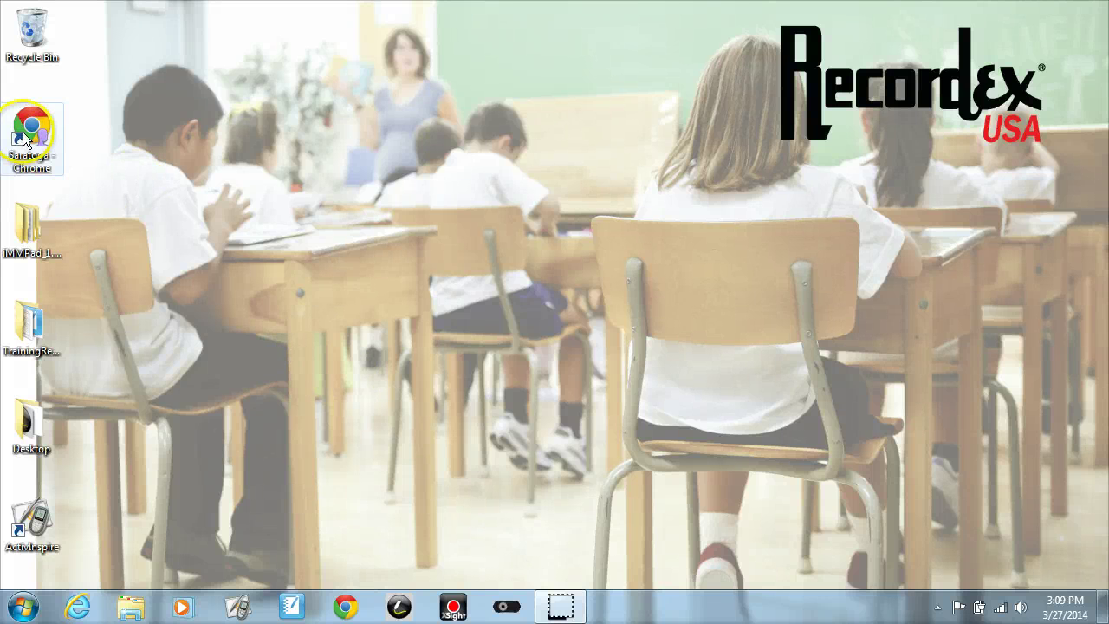
Launch Chrome and load recordexusa.com.
double_click(26, 137)
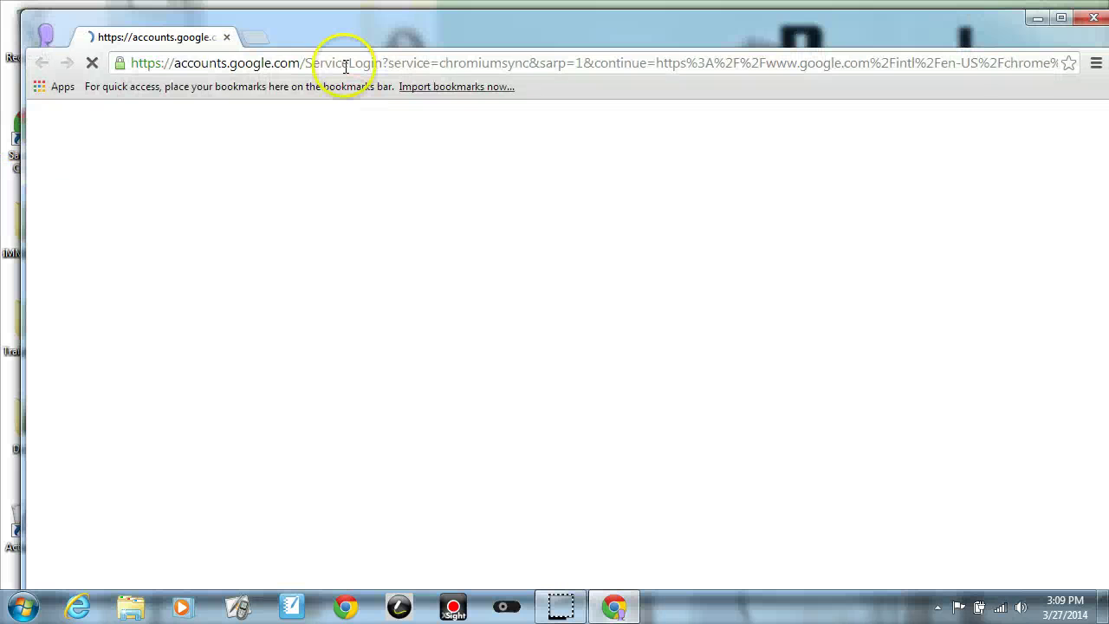
click(339, 62)
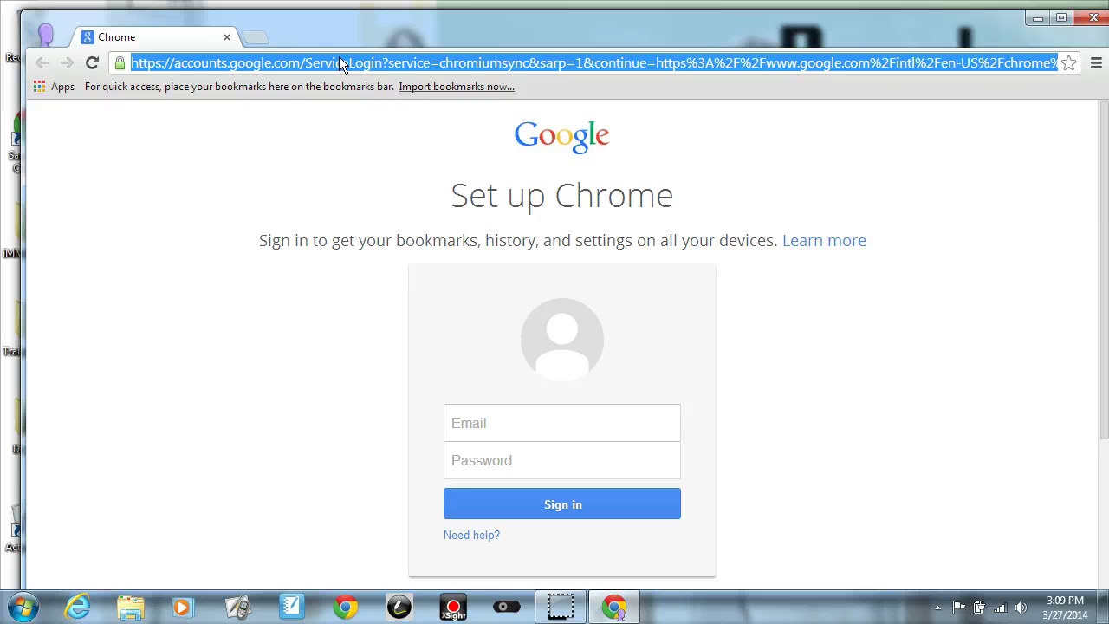
text(recor)
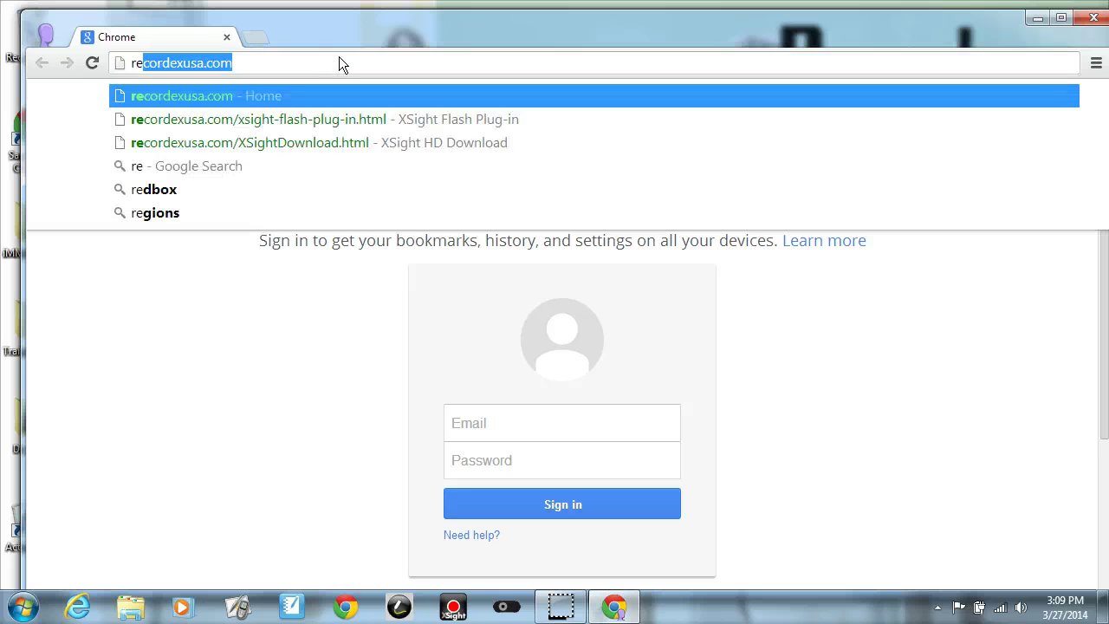
text(dexusa.com)
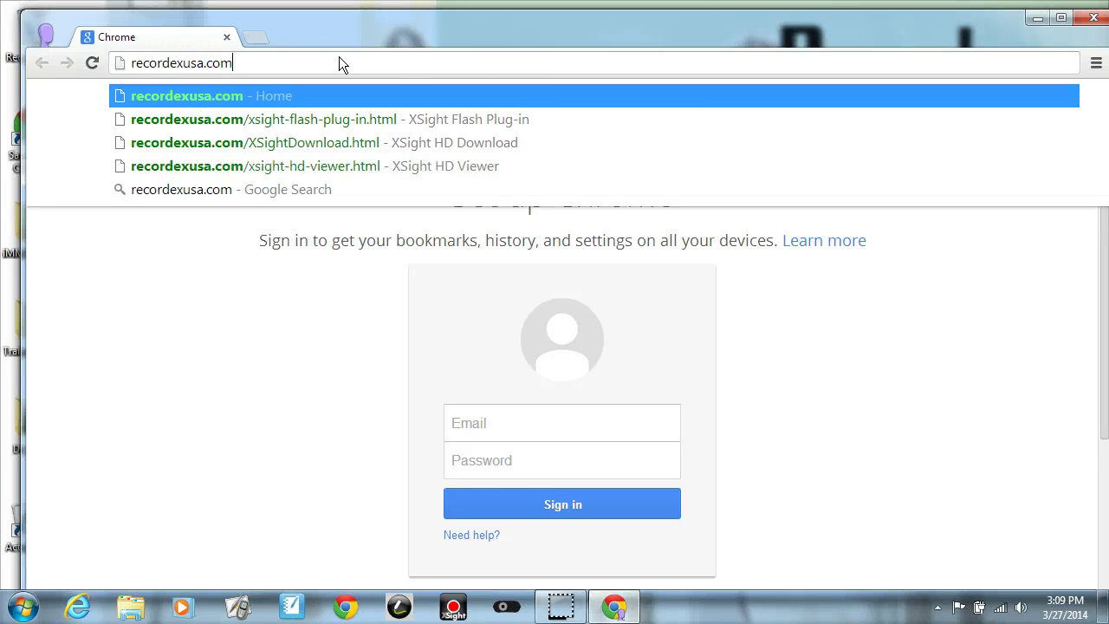
key(Return)
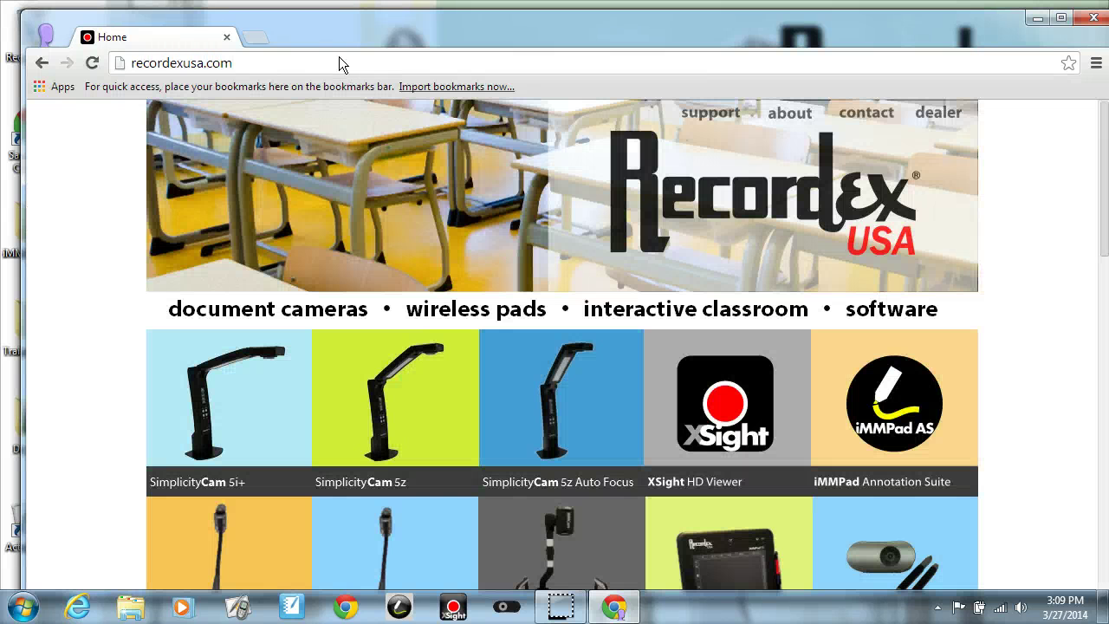
Go to the XSight software page and its download section.
click(728, 401)
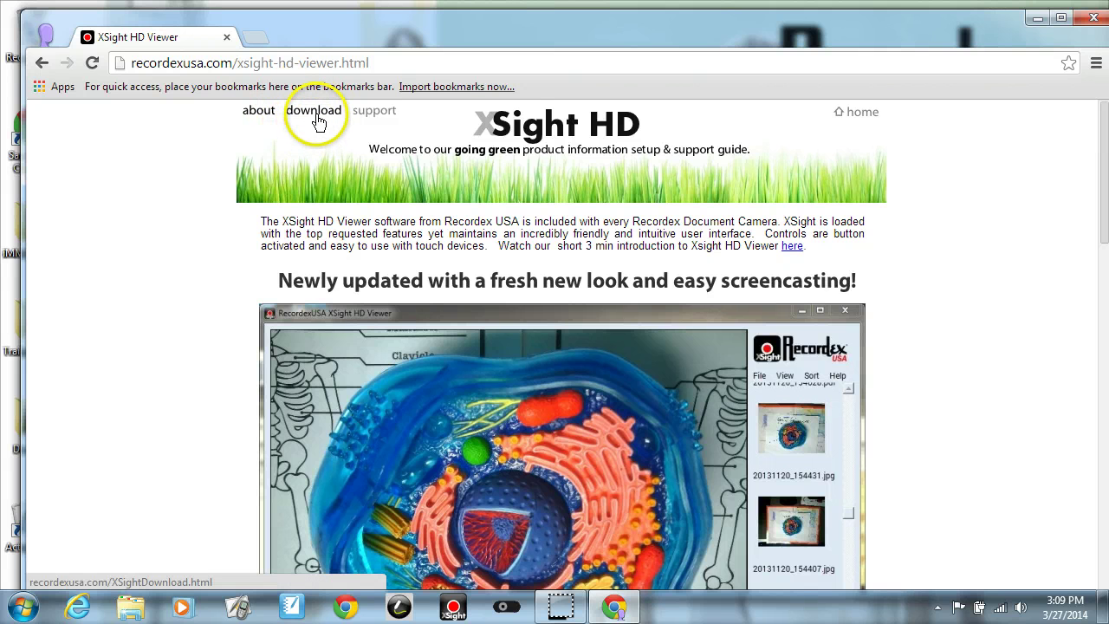
click(315, 116)
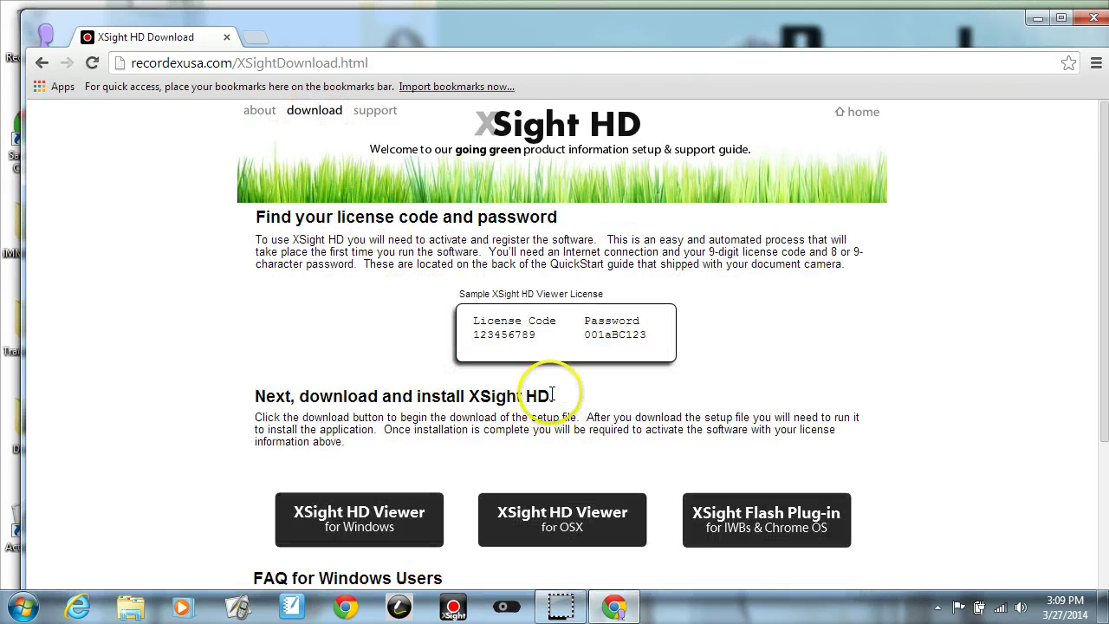
scroll(819, 446, down, 2)
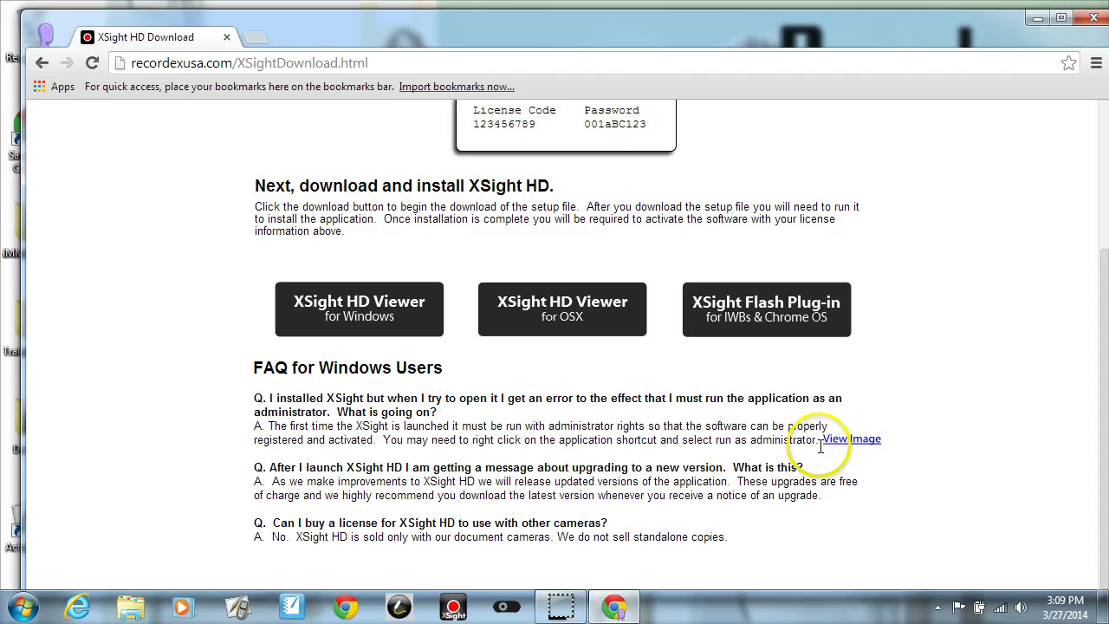
Open the XSight Flash Plug-in page and download xsightflash1.3.1.4314.zip.
click(781, 312)
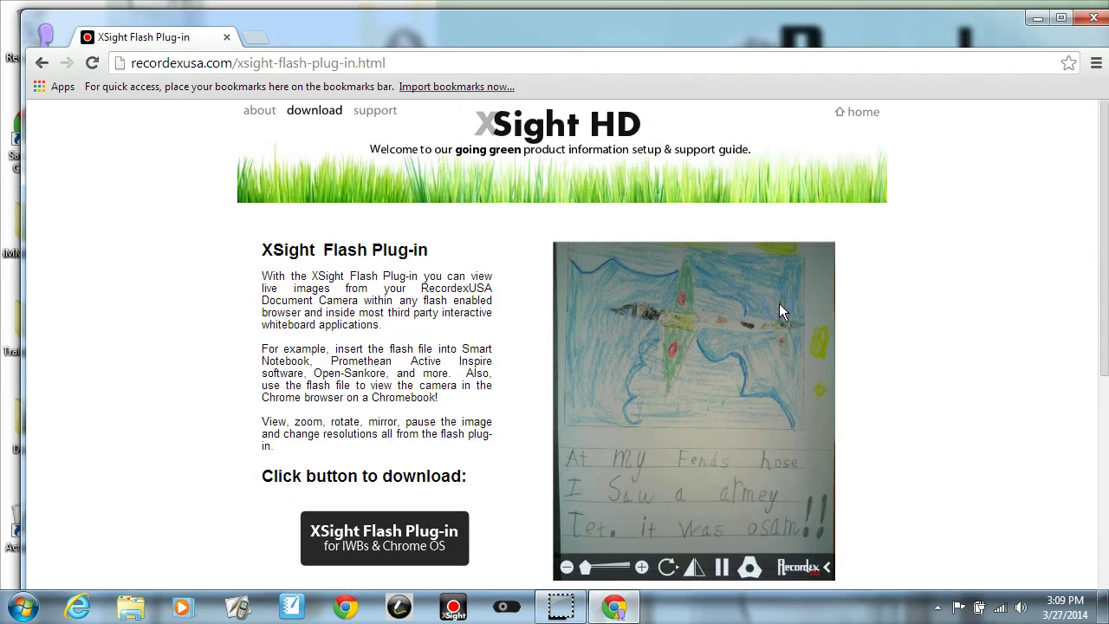
scroll(436, 267, down, 2)
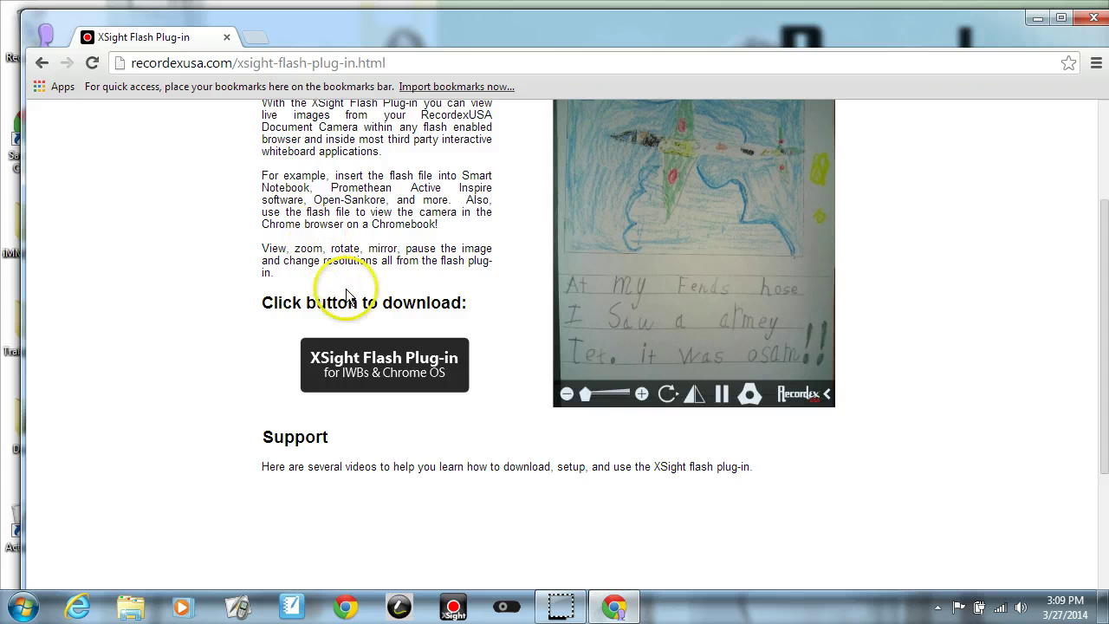
click(367, 370)
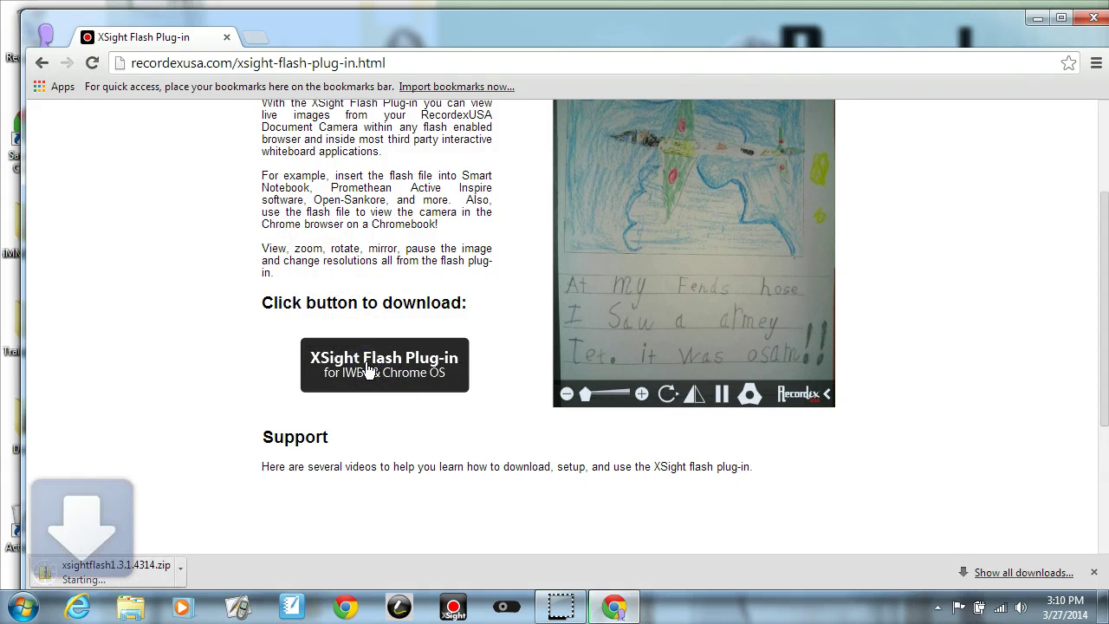
Extract xsightflash1.3.1.4314.zip to the Desktop as the XSightFlash 1.3.1.4314 folder.
click(94, 572)
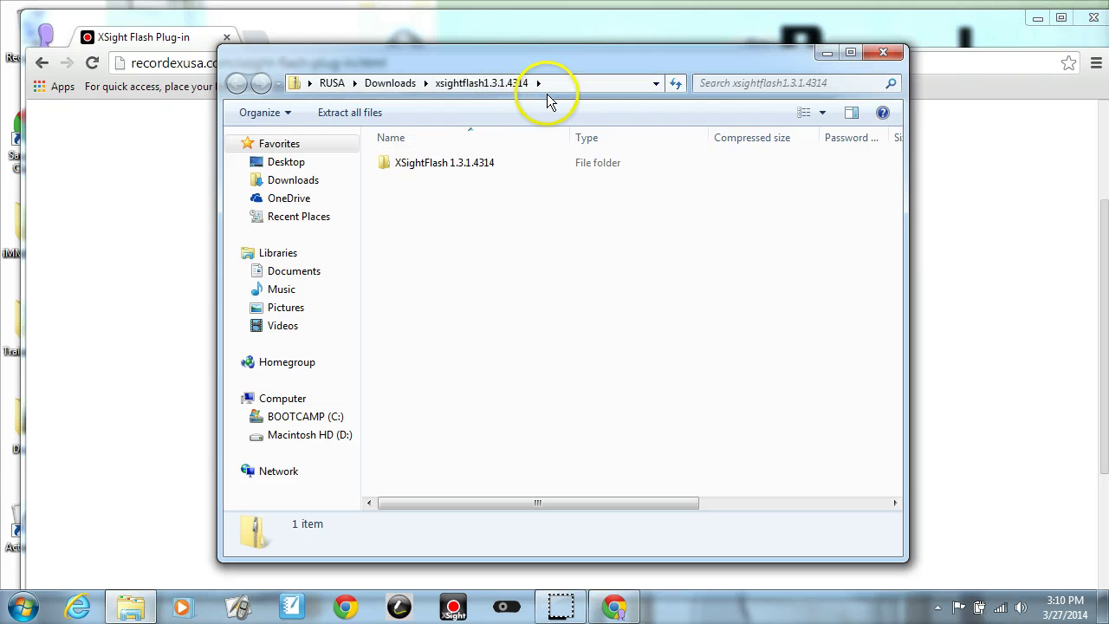
click(338, 121)
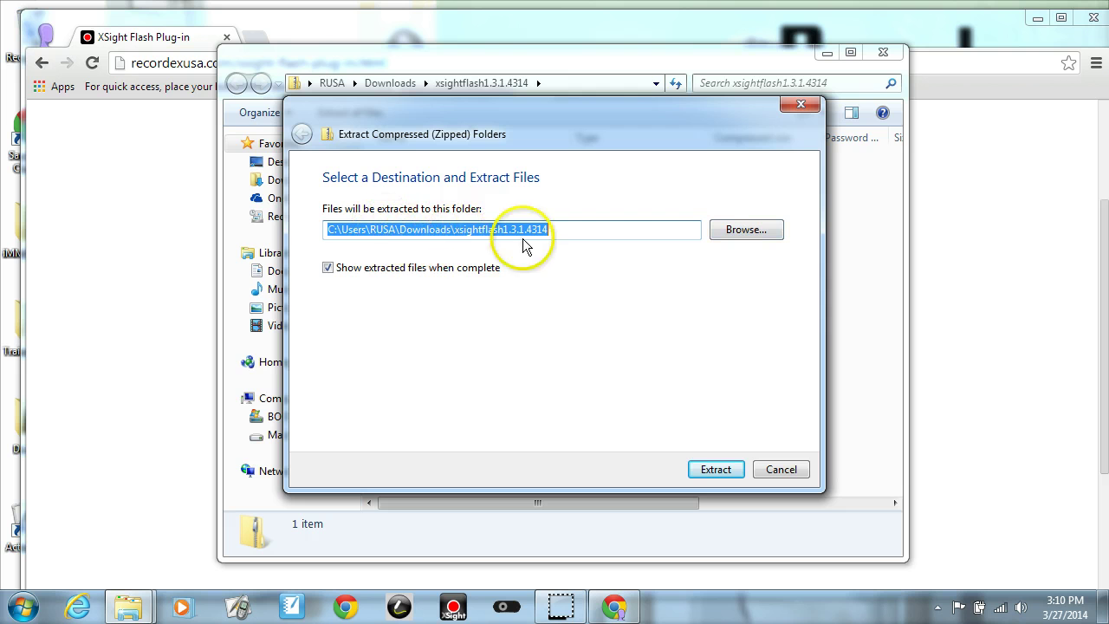
click(716, 236)
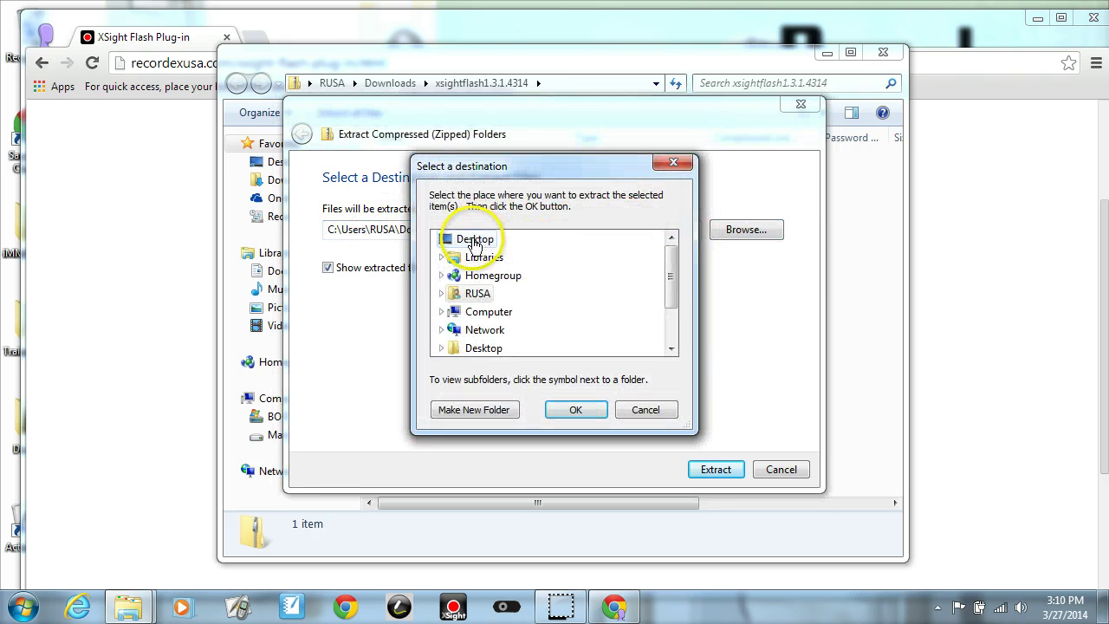
click(573, 410)
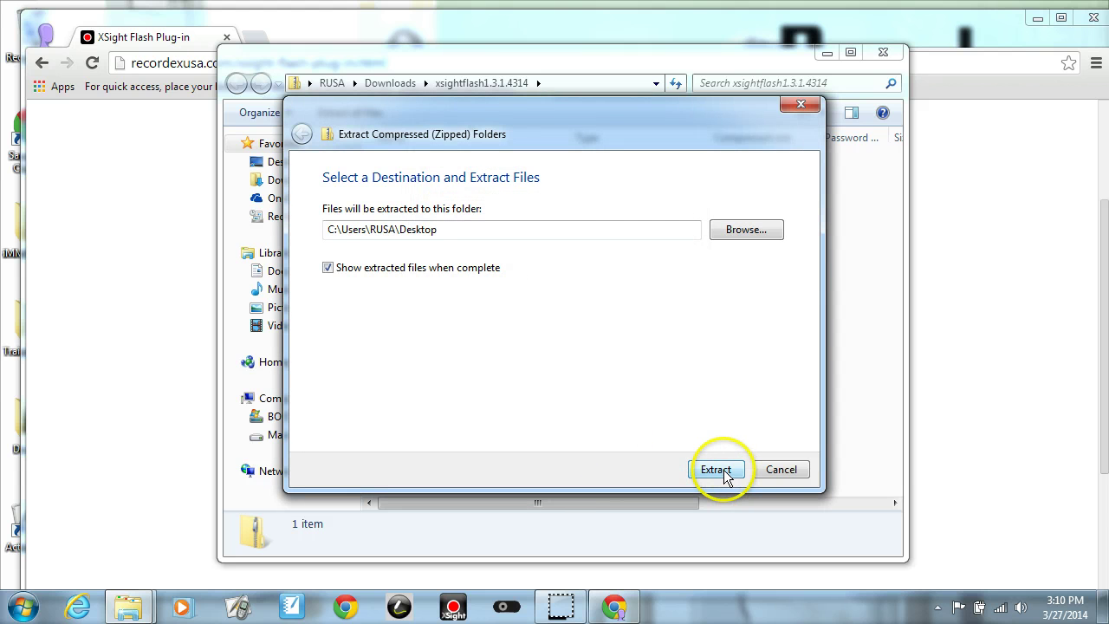
click(715, 470)
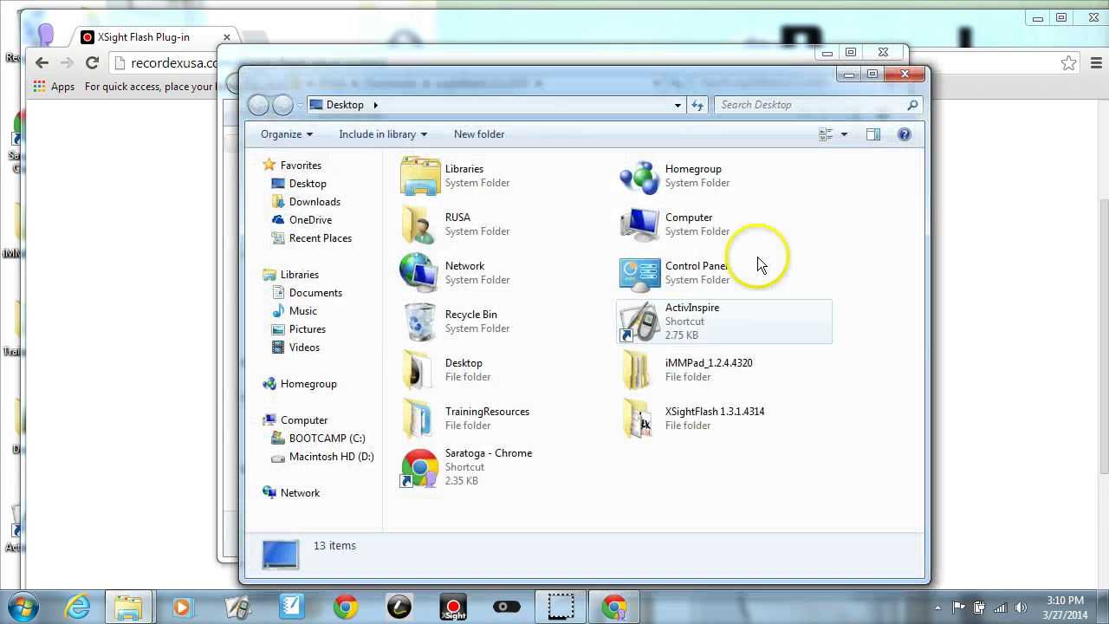
Close both Explorer windows and shrink Chrome to the right side of the screen.
click(909, 78)
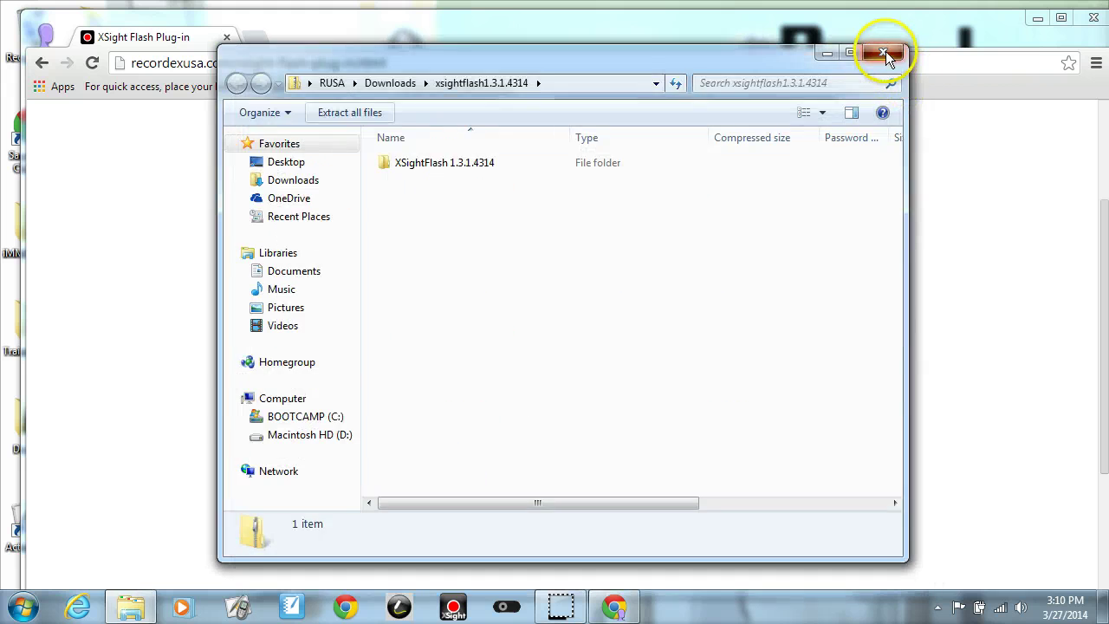
click(884, 52)
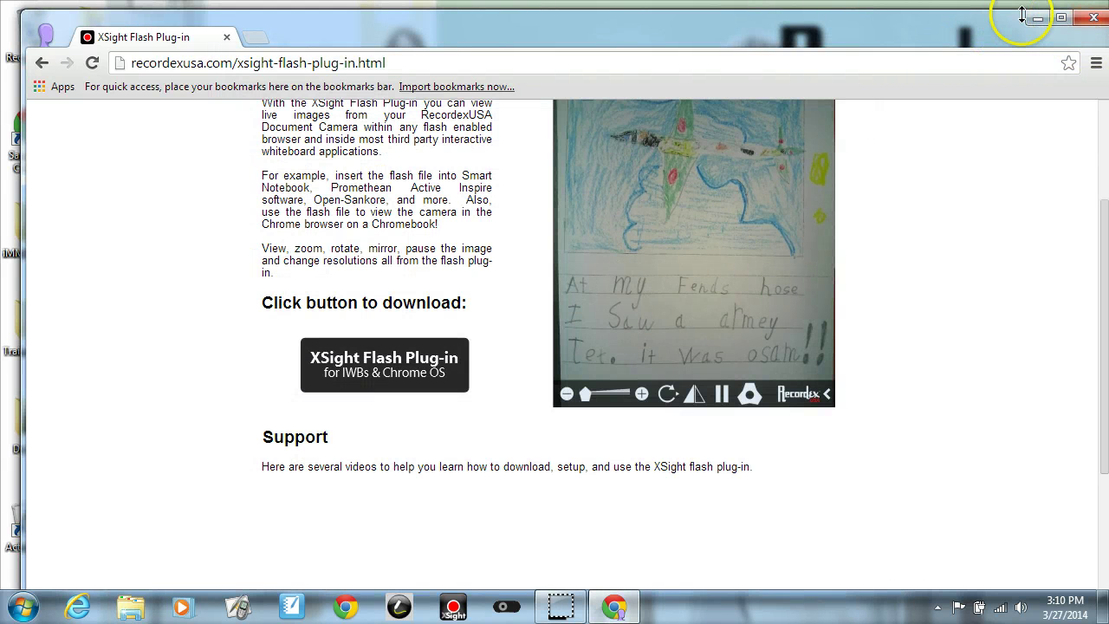
drag(984, 32, 930, 33)
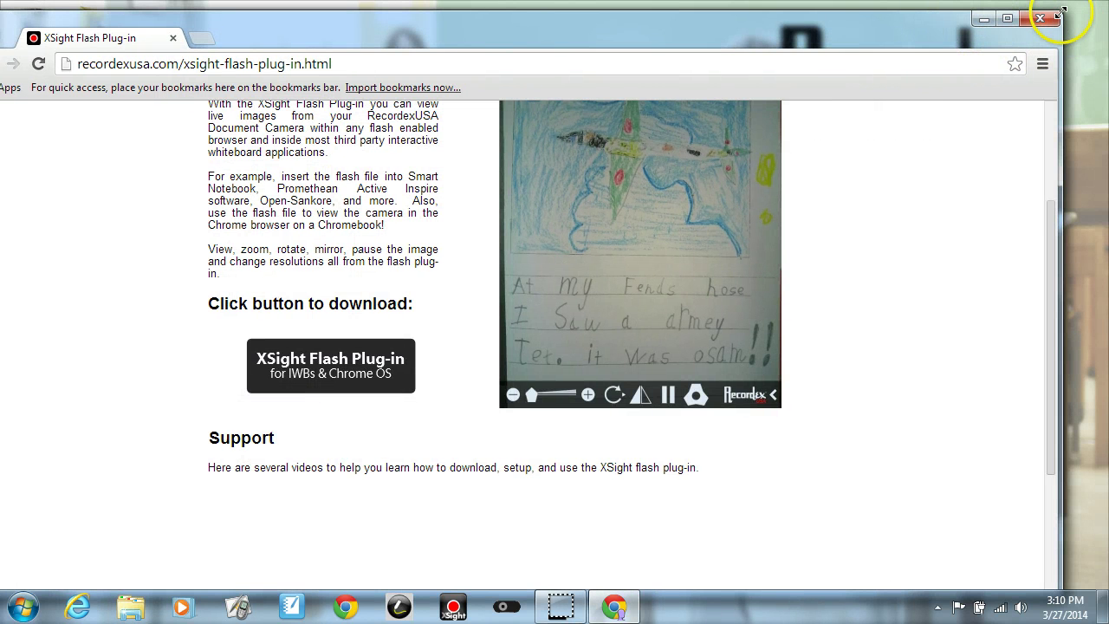
drag(1060, 12, 610, 68)
drag(470, 85, 946, 44)
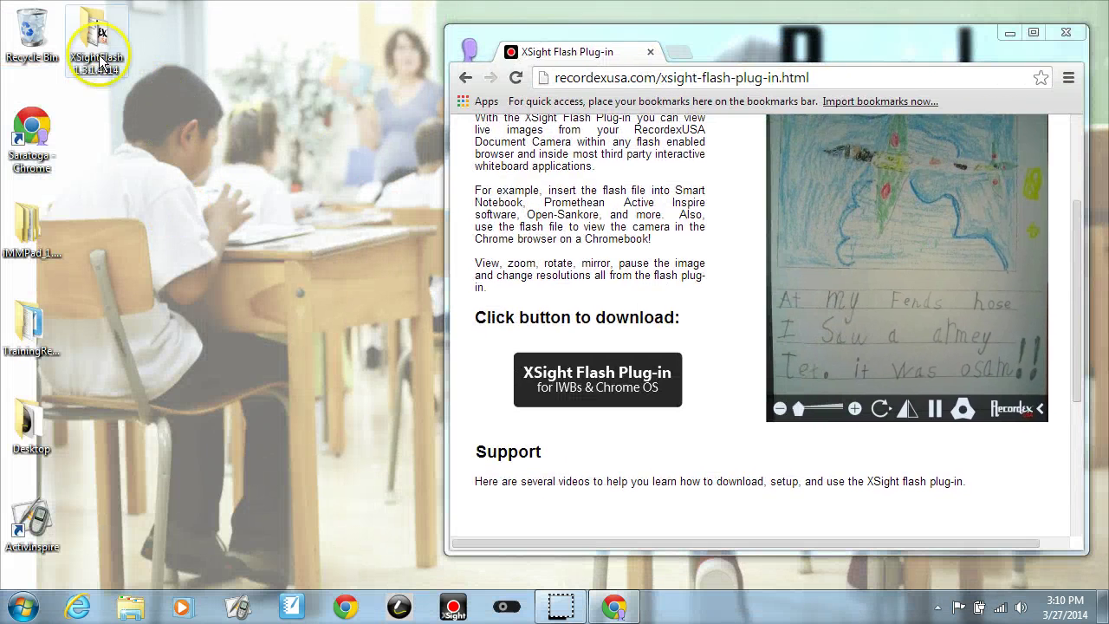
Open the XSightFlash desktop folder, read and close the ReadMe, and move the window left.
click(82, 70)
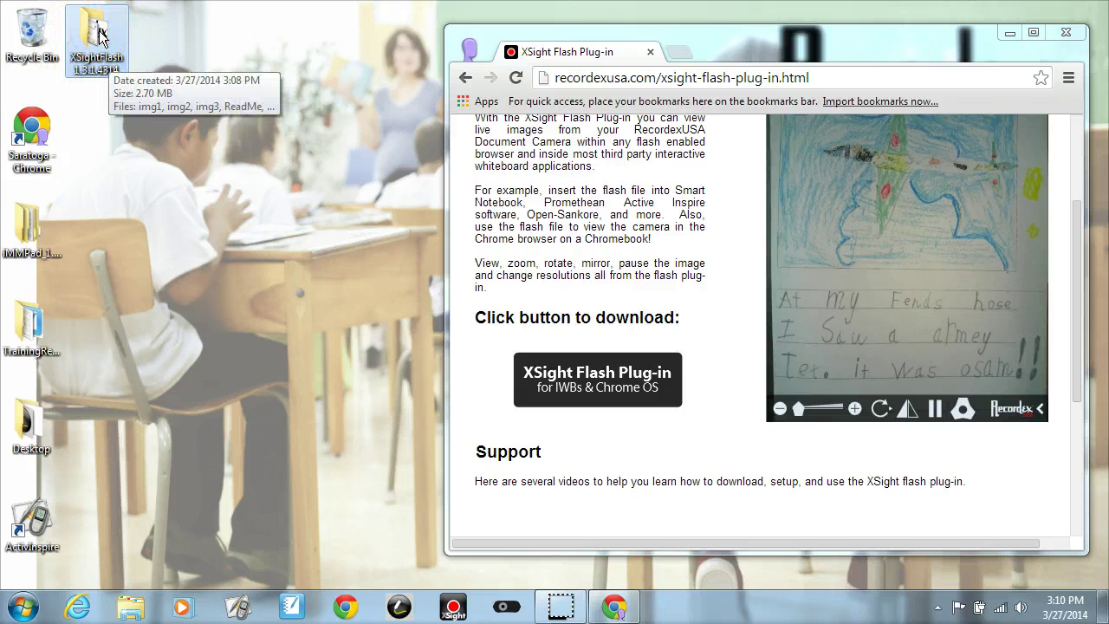
double_click(97, 35)
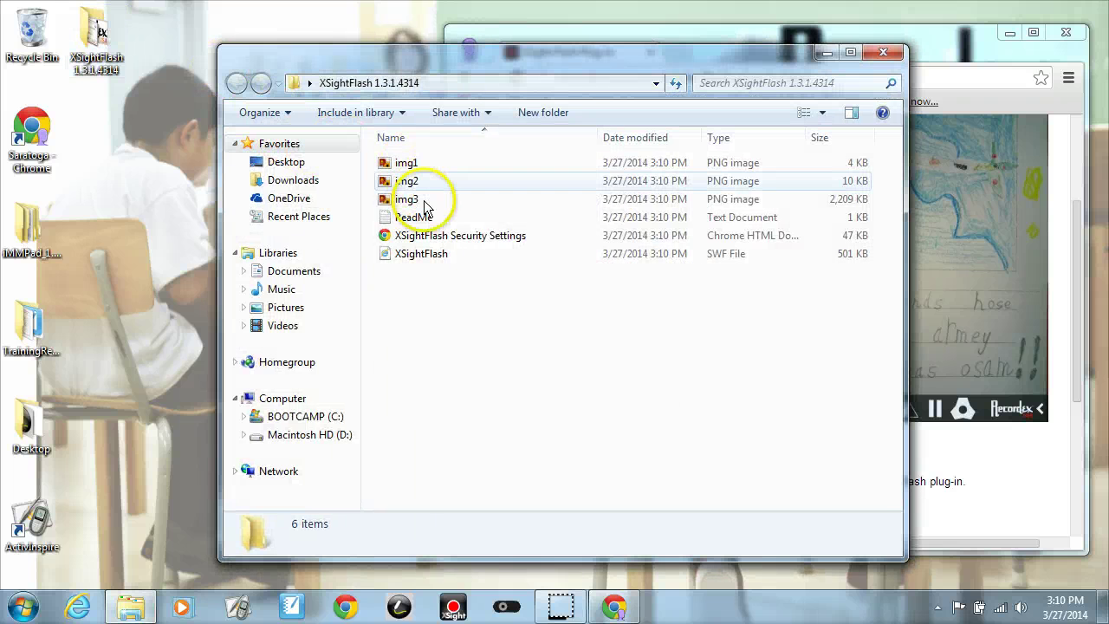
double_click(422, 222)
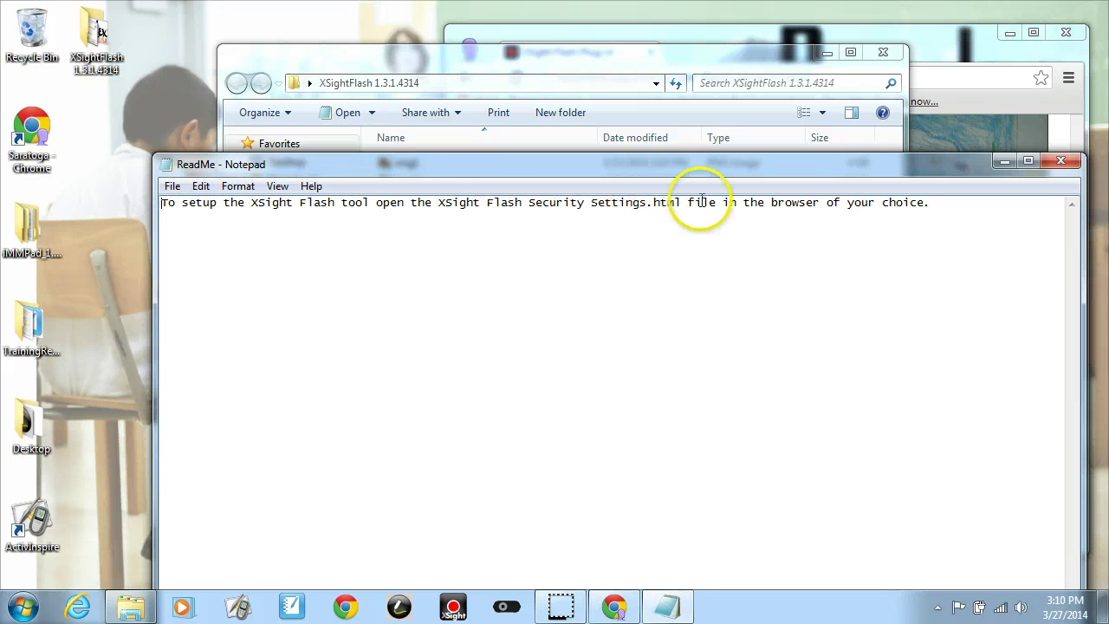
click(1060, 162)
drag(801, 69, 596, 76)
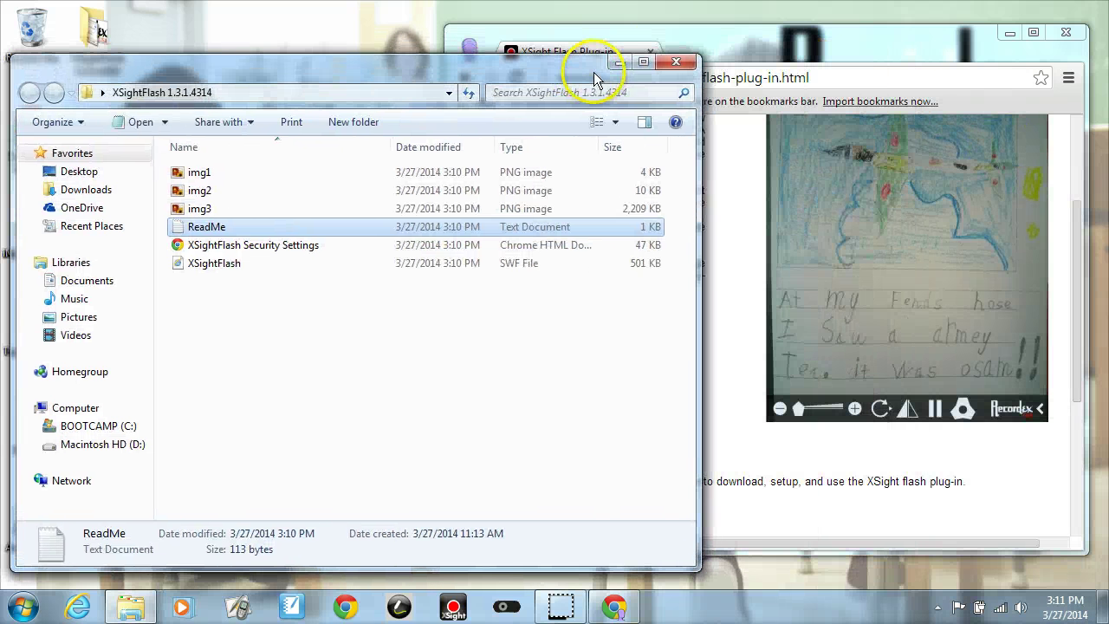
Open XSightFlash Security Settings in Chrome and scroll to its Camera Preview section.
double_click(280, 247)
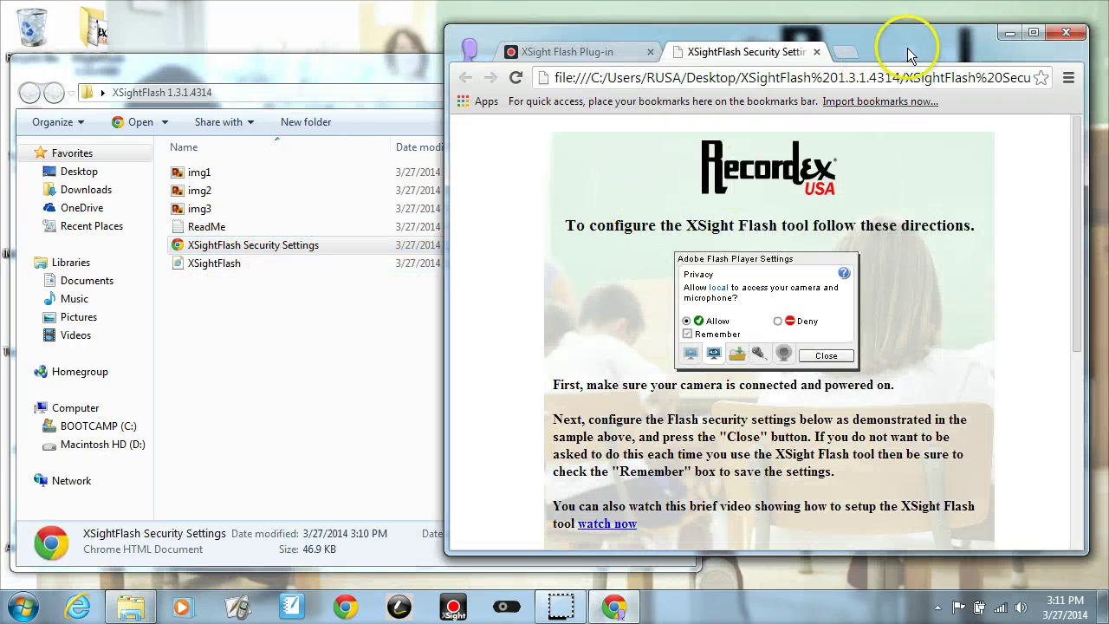
drag(910, 32, 795, 27)
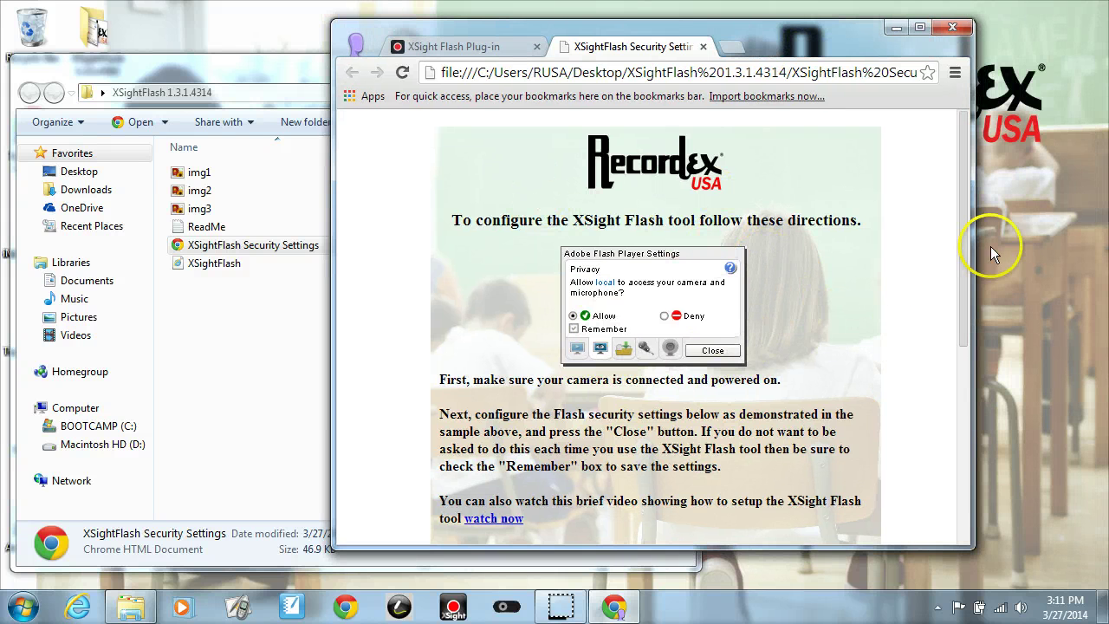
drag(965, 201, 962, 408)
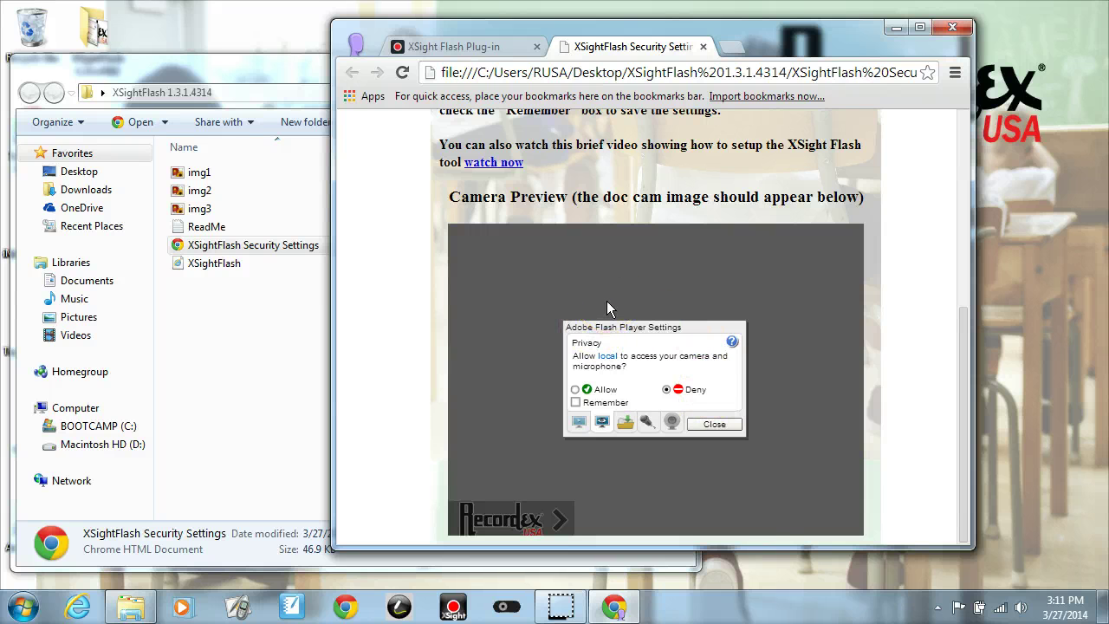
Allow camera access in Flash and on Chrome's camera bar, ticking Remember.
click(574, 390)
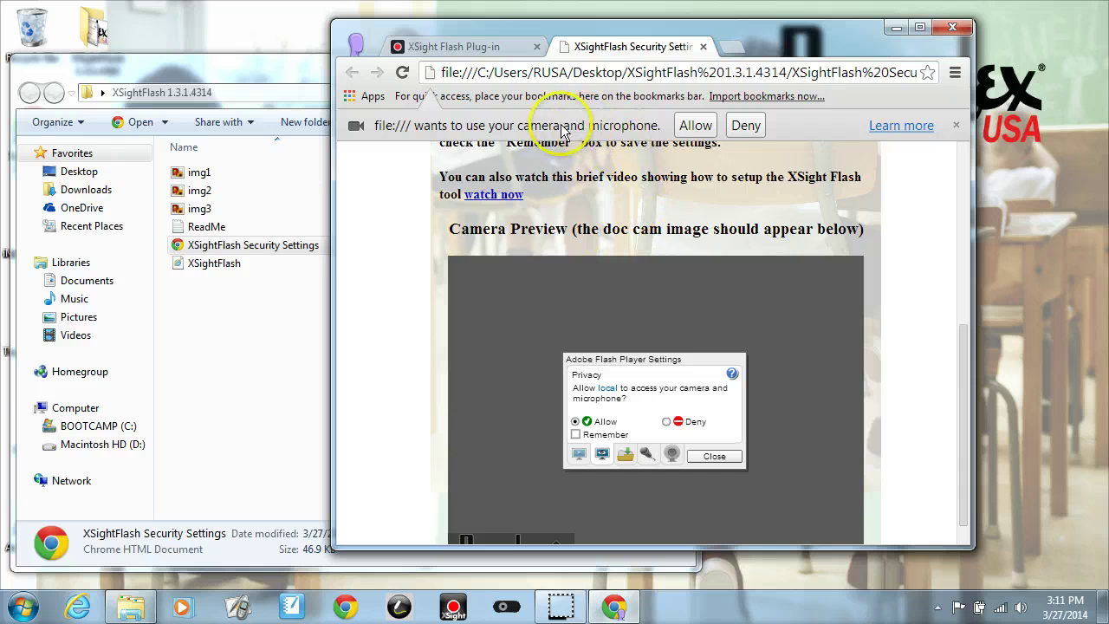
click(698, 130)
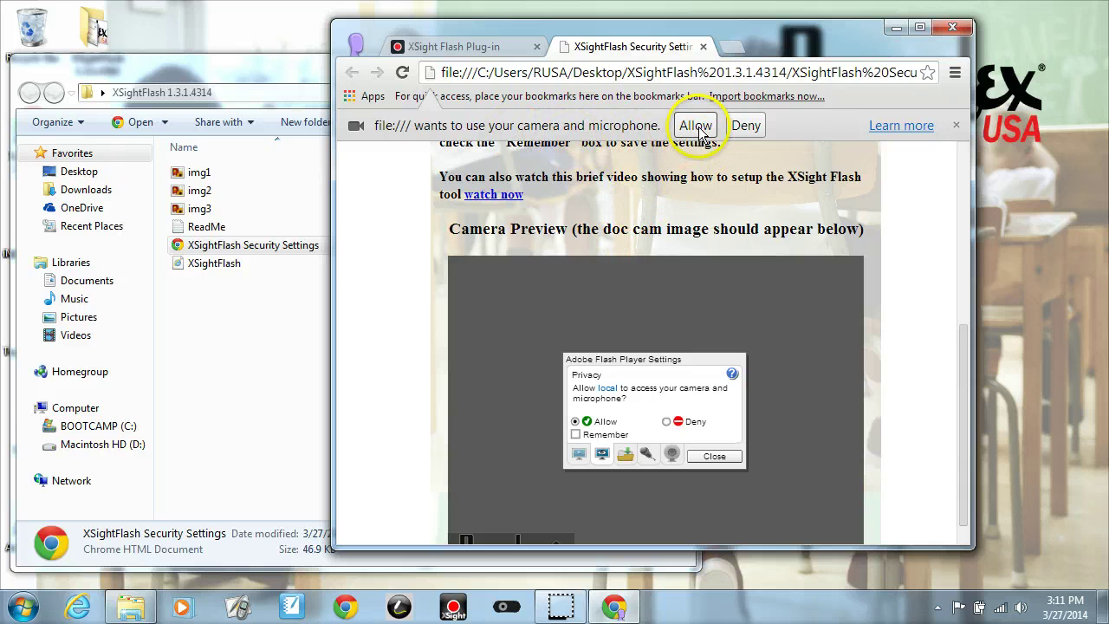
click(575, 390)
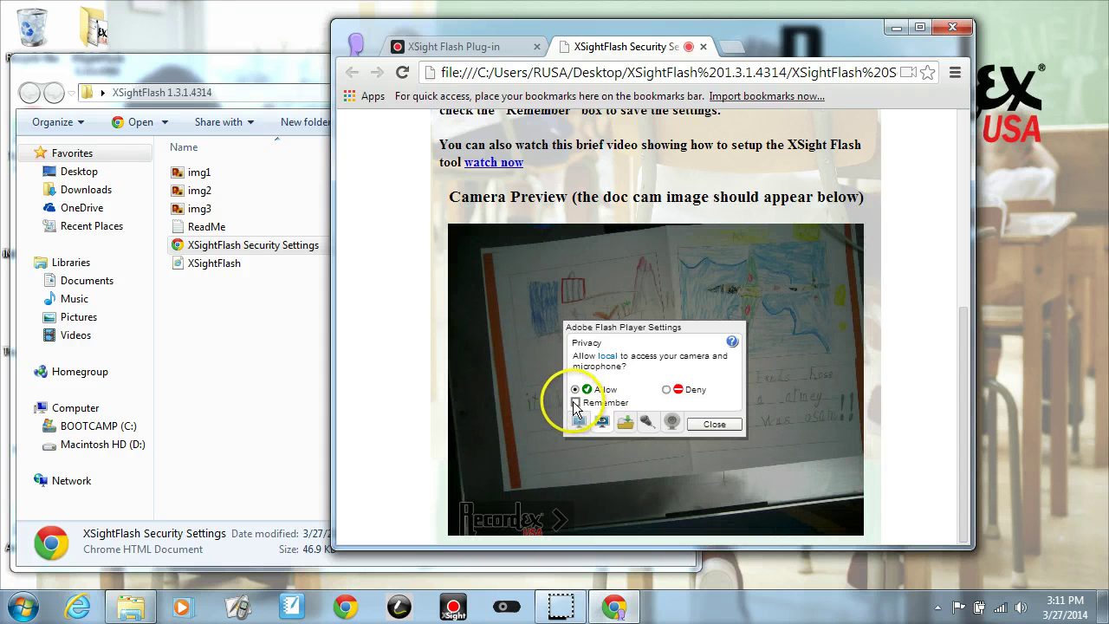
Close the Flash privacy settings and expand the Recordex toolbar under the preview.
click(715, 427)
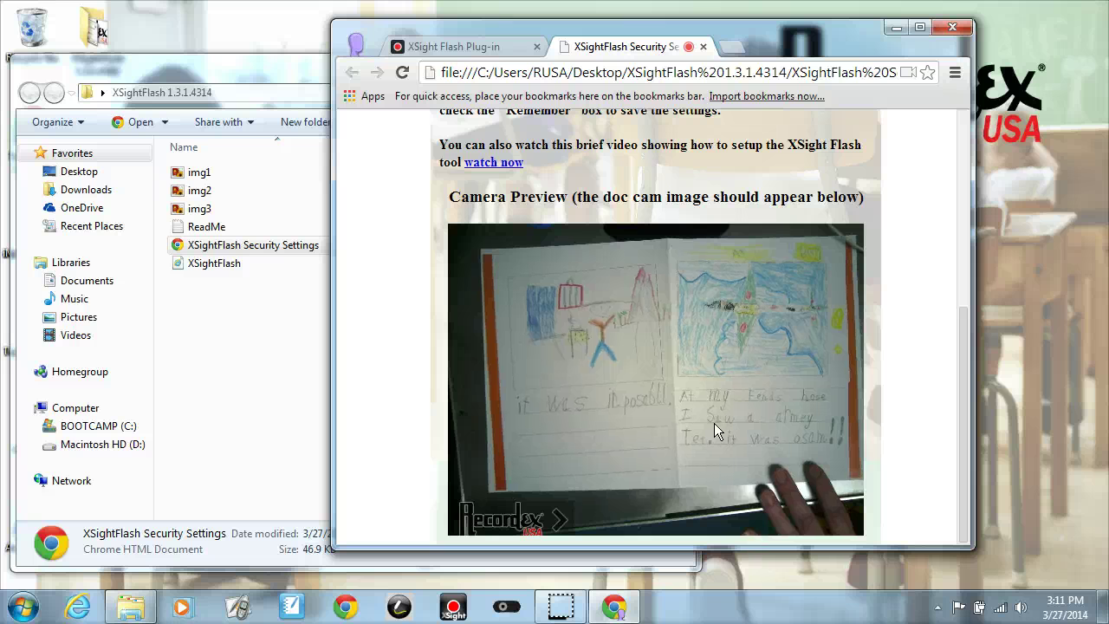
click(573, 491)
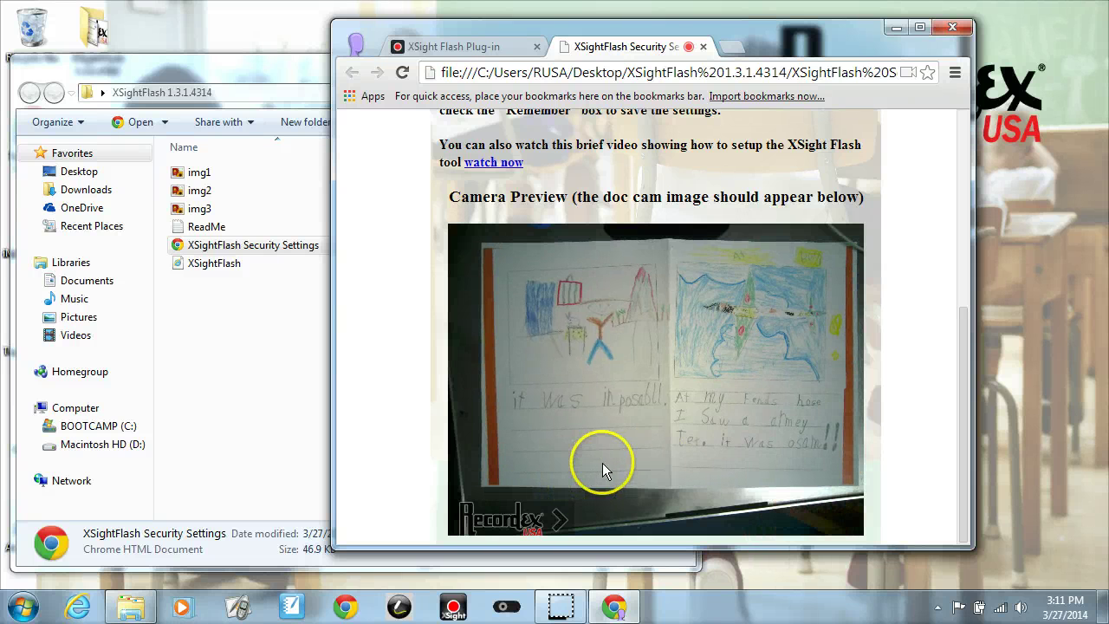
click(563, 519)
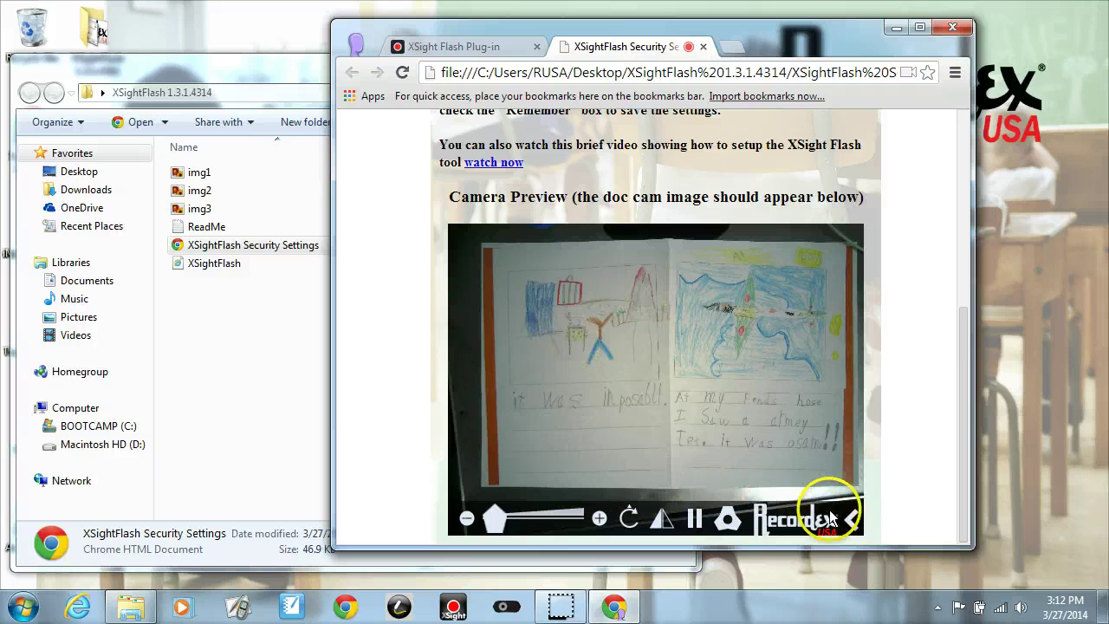
Toggle the camera settings panel, then zoom in on the image three times.
click(730, 518)
click(728, 518)
click(727, 518)
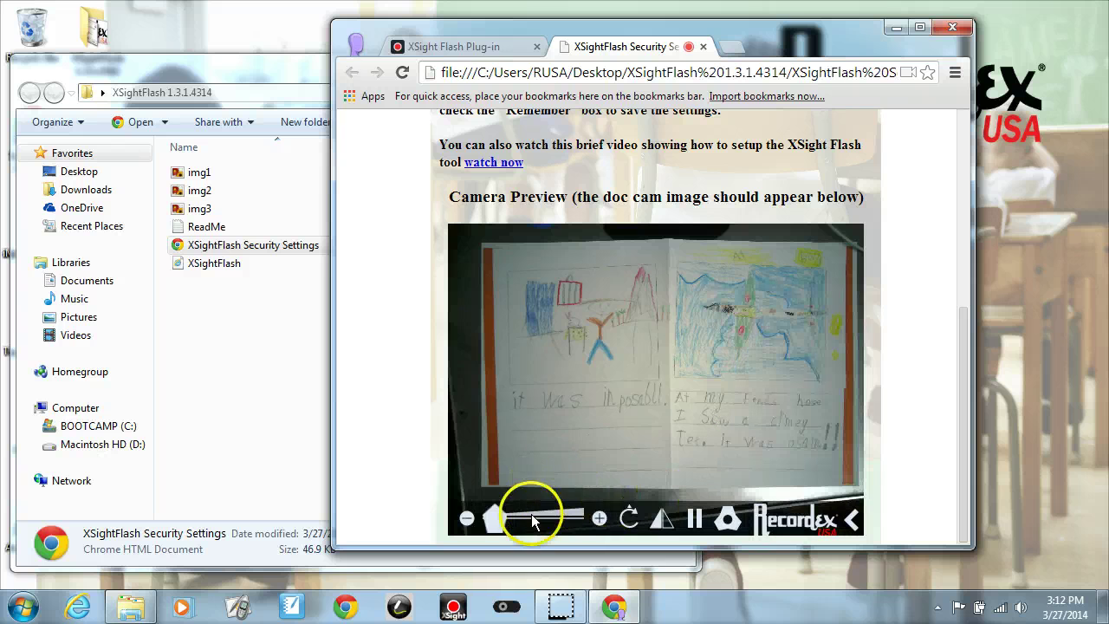
click(598, 519)
click(599, 519)
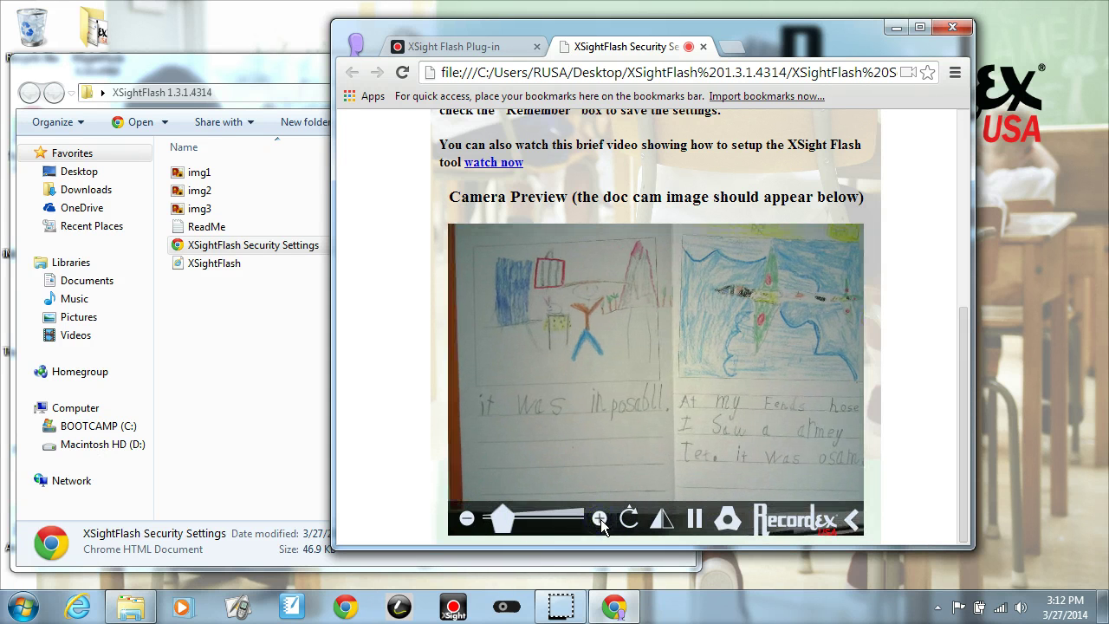
click(599, 519)
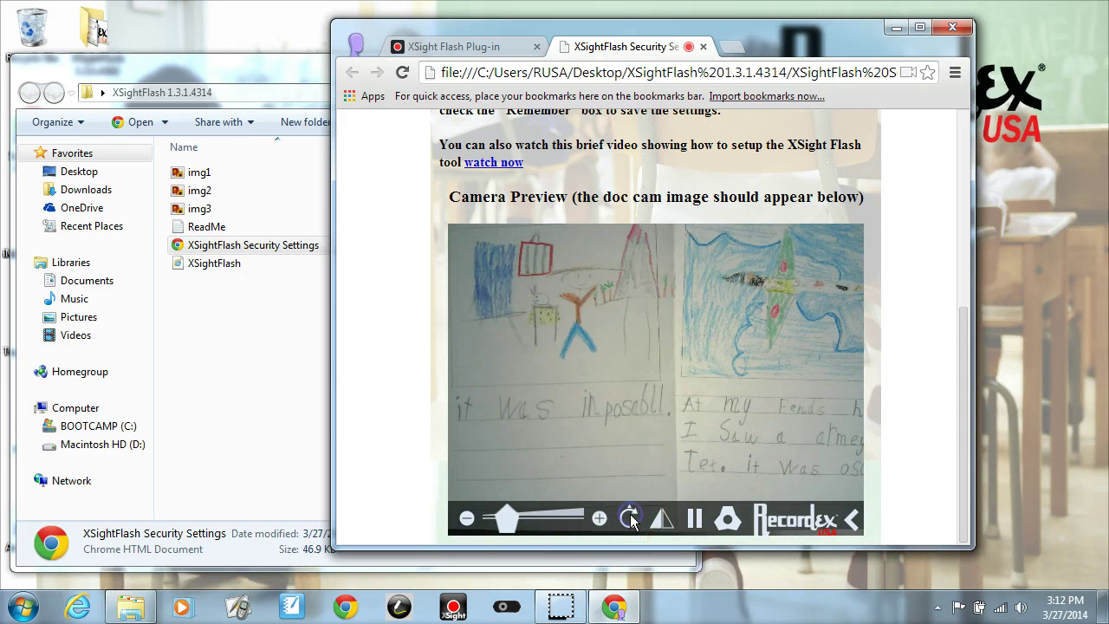
Rotate the camera image four 90-degree turns back to upright.
click(629, 518)
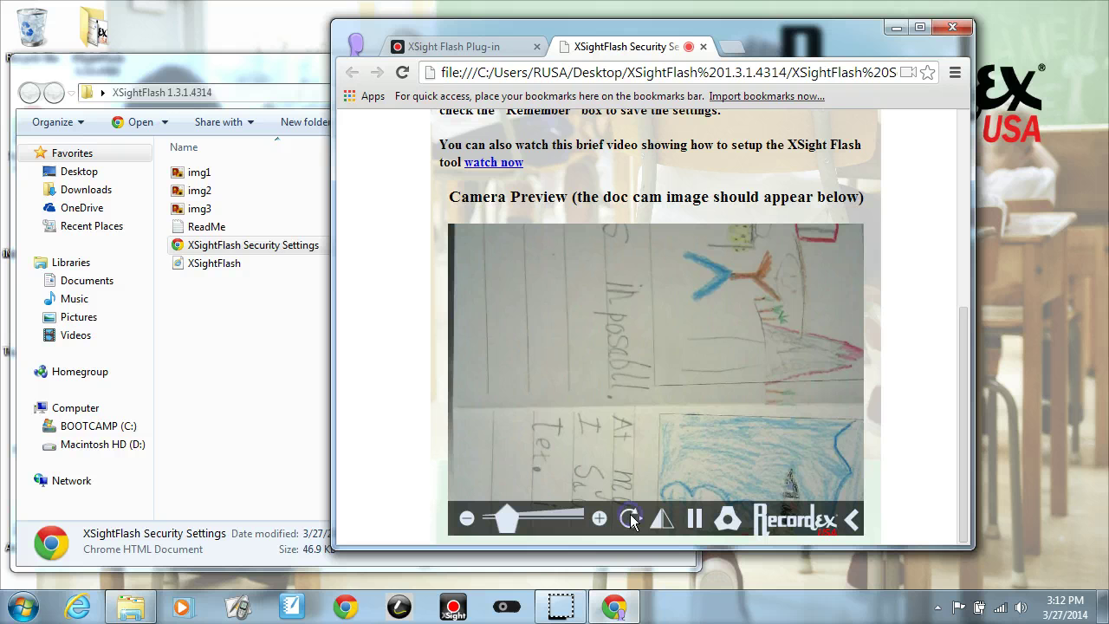
click(630, 519)
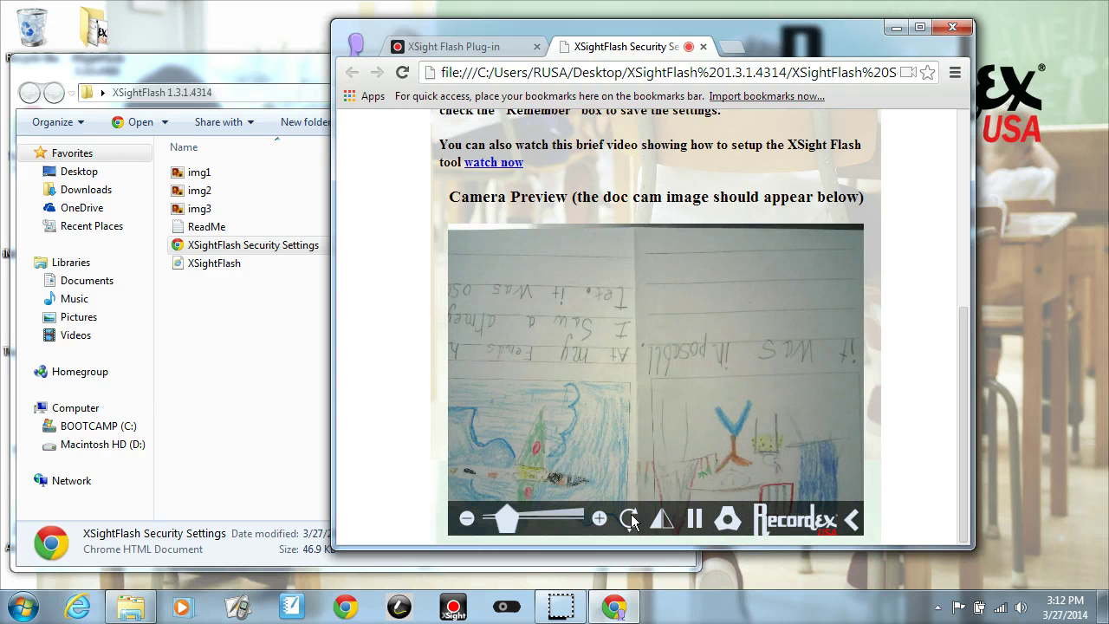
click(630, 519)
click(630, 519)
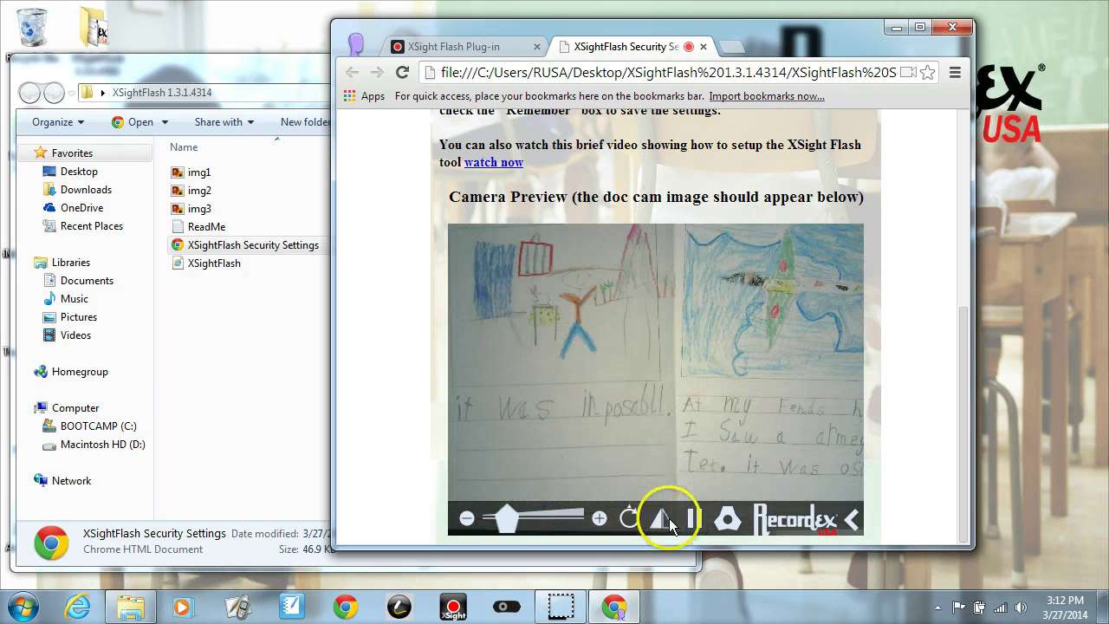
Mirror the image and restore it, then pause and resume the live feed.
click(660, 519)
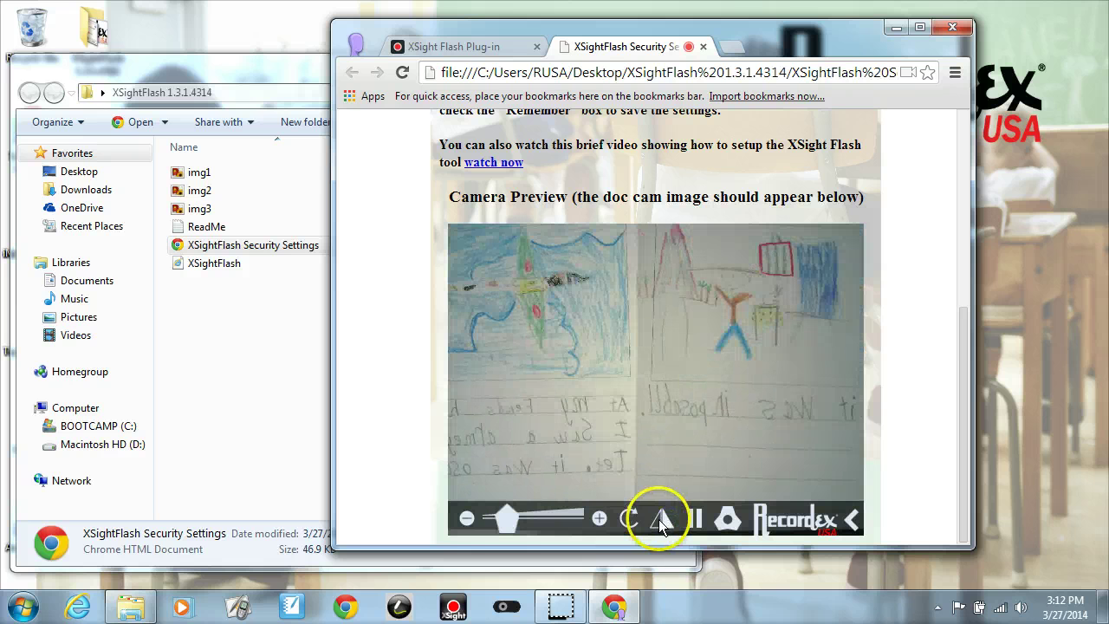
click(694, 519)
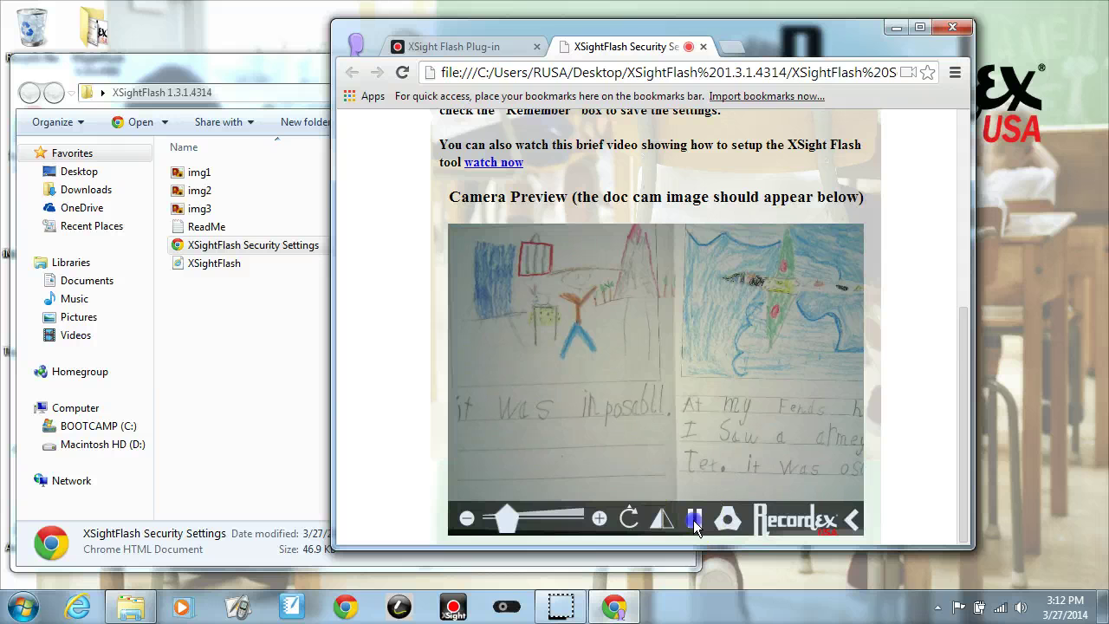
click(694, 520)
click(694, 520)
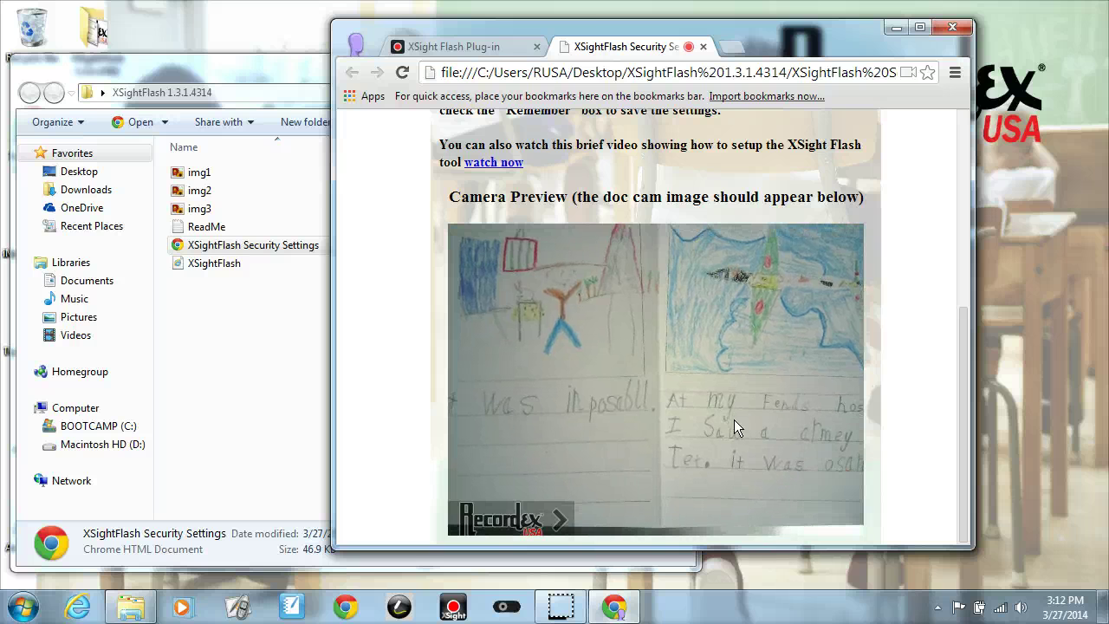
Close the Security Settings tab and drag XSightFlash.swf into Chrome.
click(737, 353)
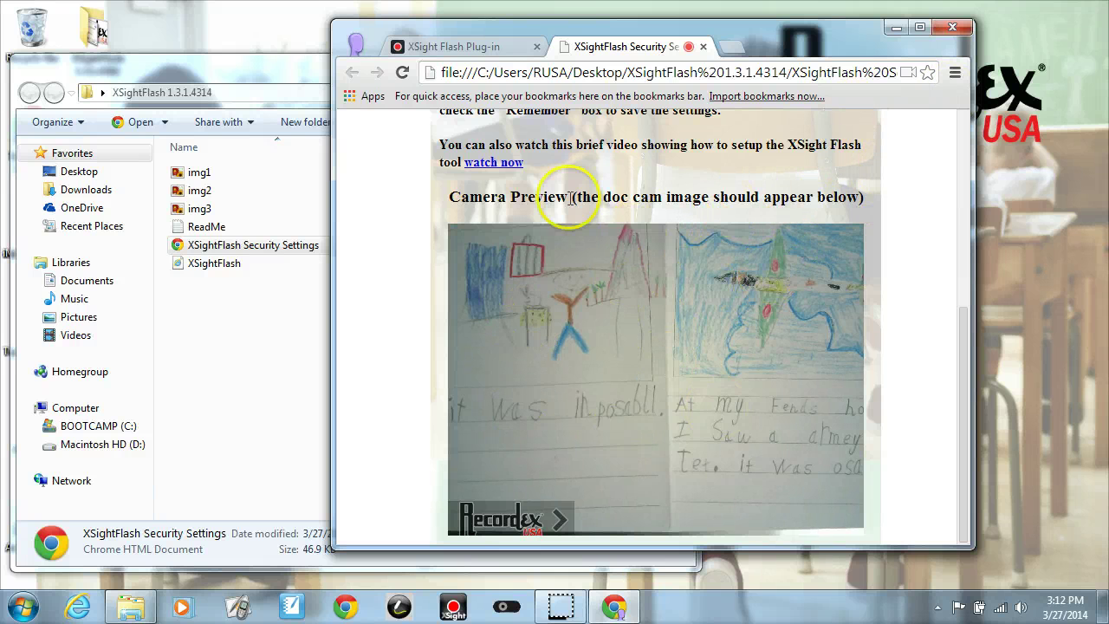
click(705, 46)
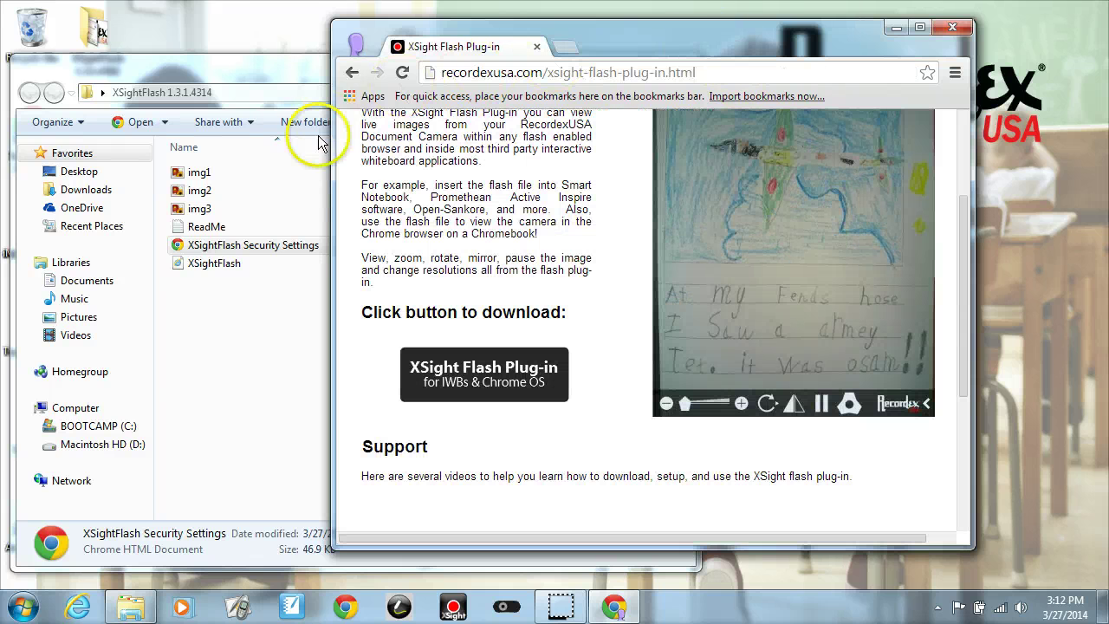
click(217, 265)
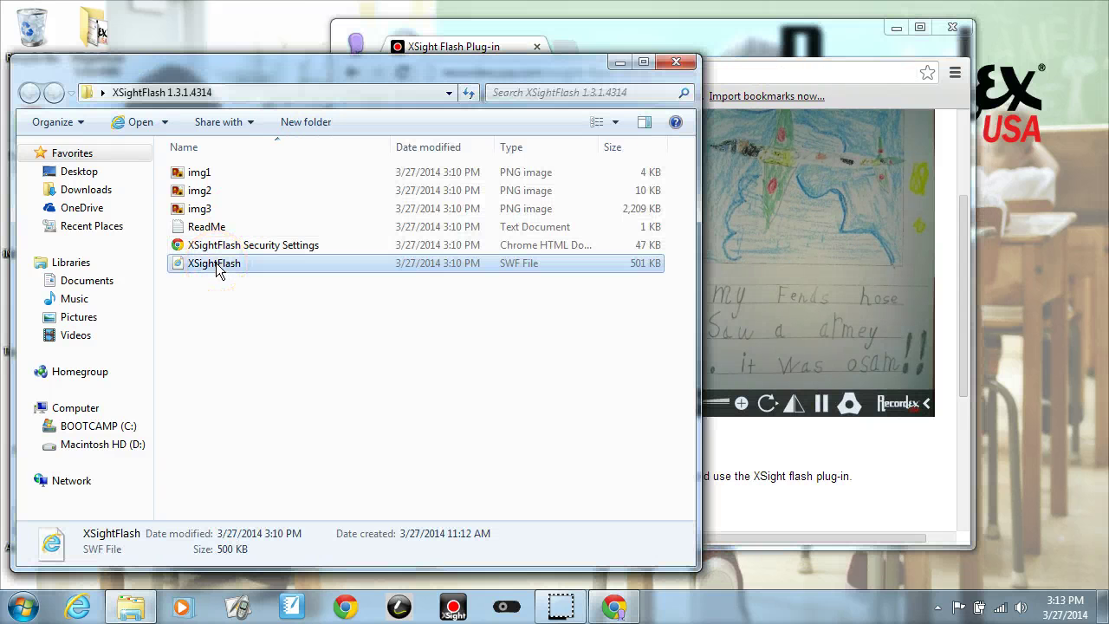
drag(217, 268, 729, 212)
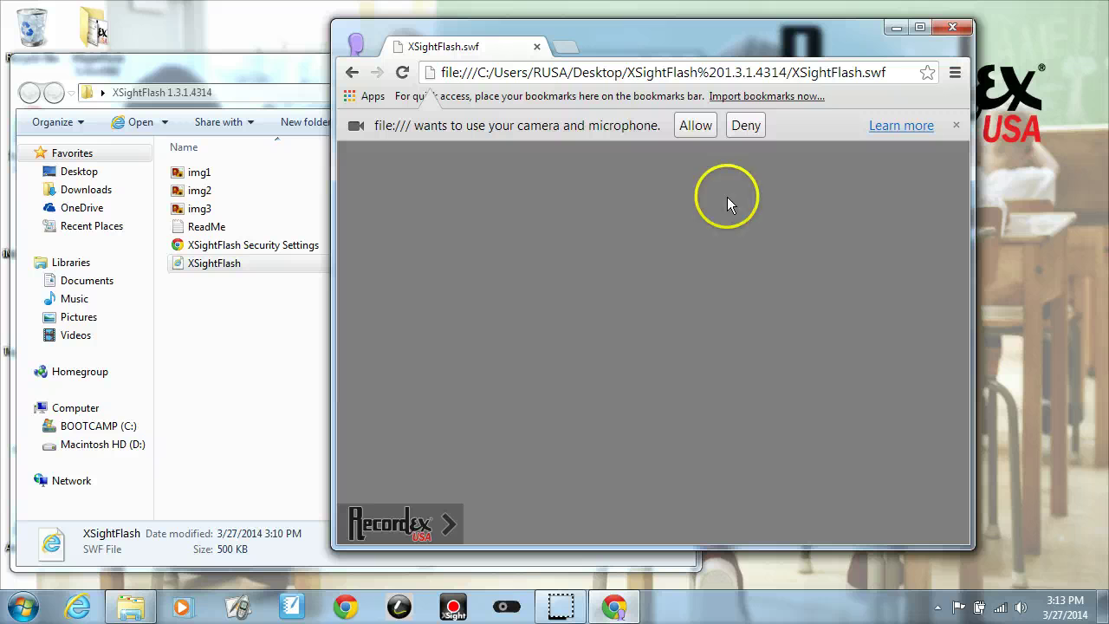
Allow the SWF camera access, maximize Chrome, and expand the camera toolbar.
click(695, 126)
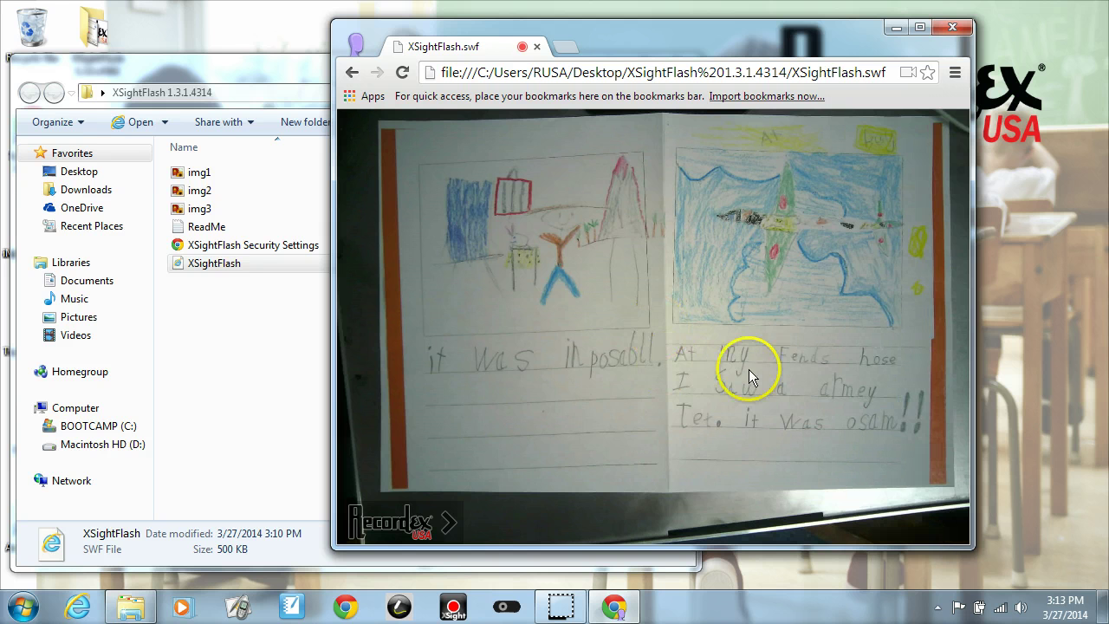
click(919, 28)
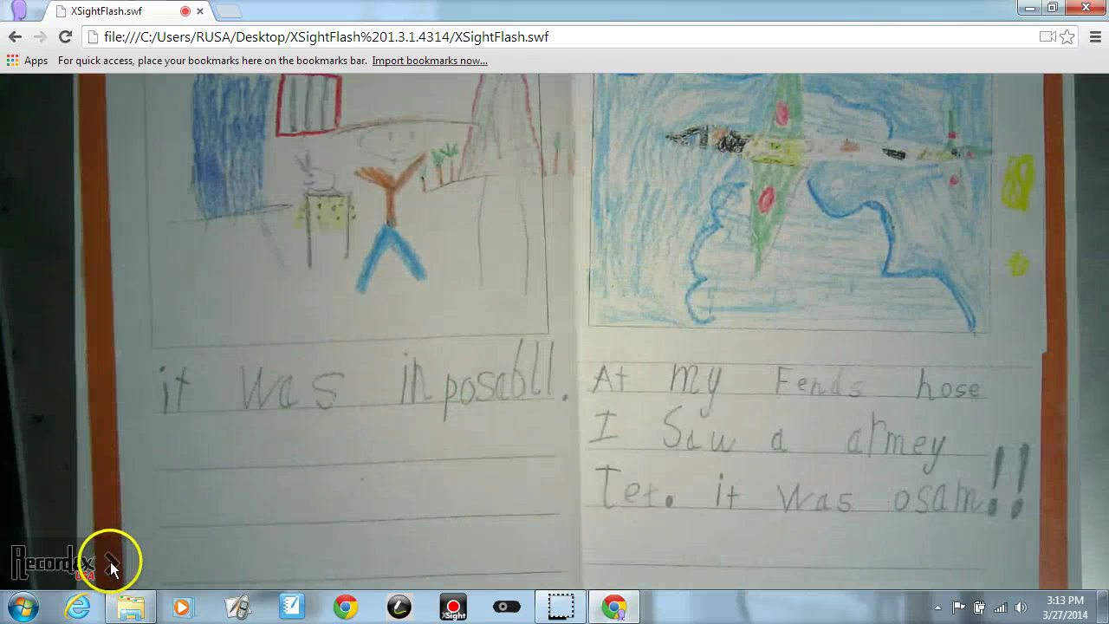
click(110, 562)
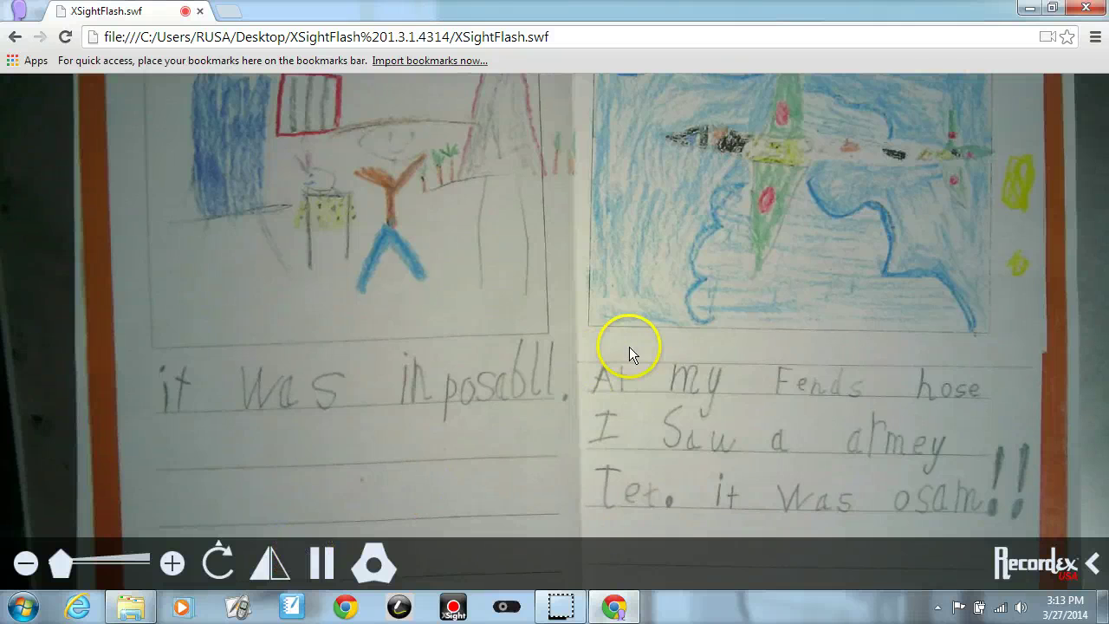